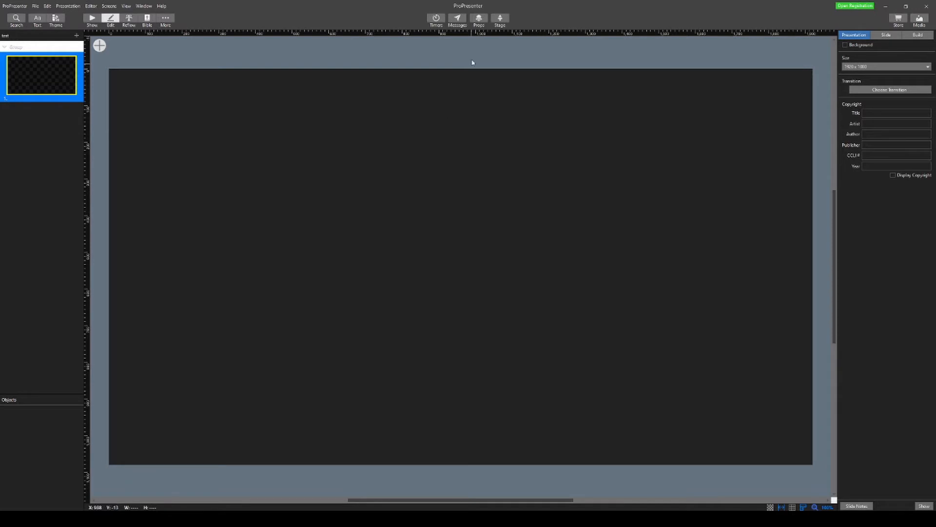
Step: Look over the message settings and the list of existing timers, closing each one again
left_click(457, 20)
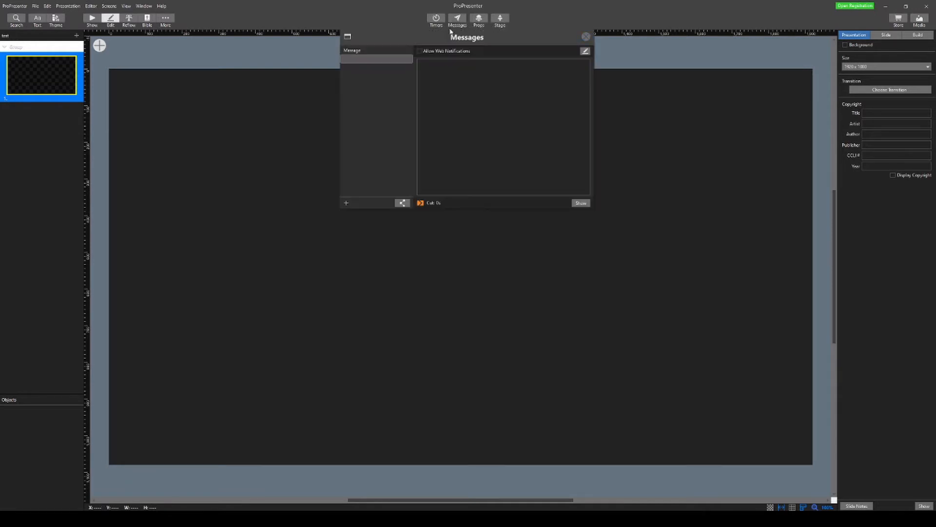
left_click(367, 59)
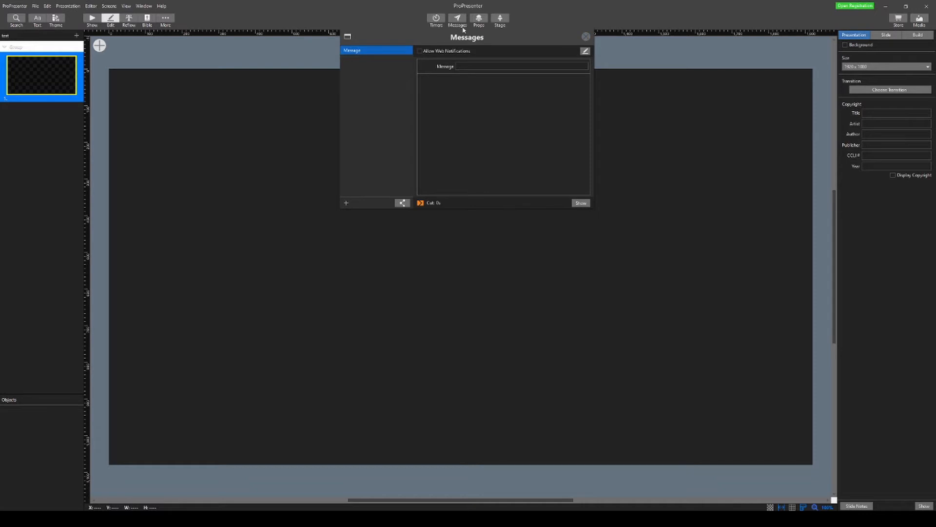
left_click(586, 36)
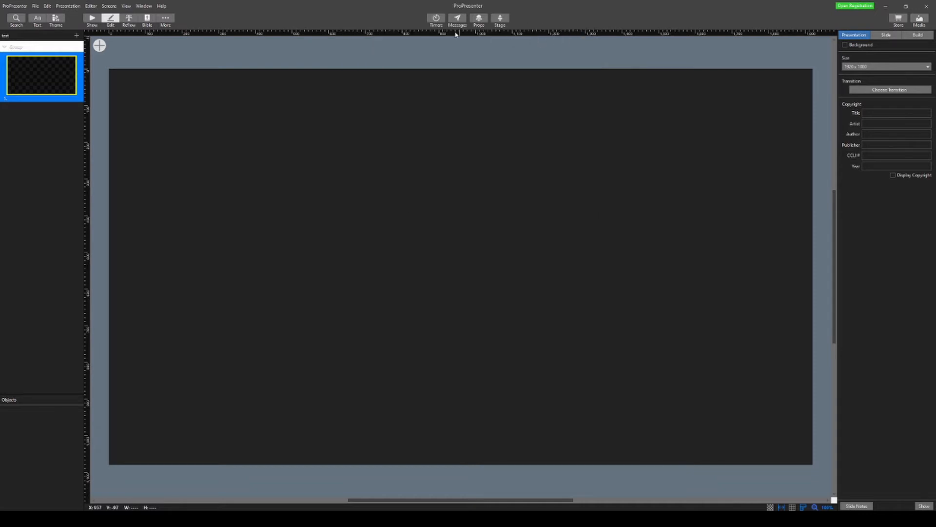
left_click(435, 19)
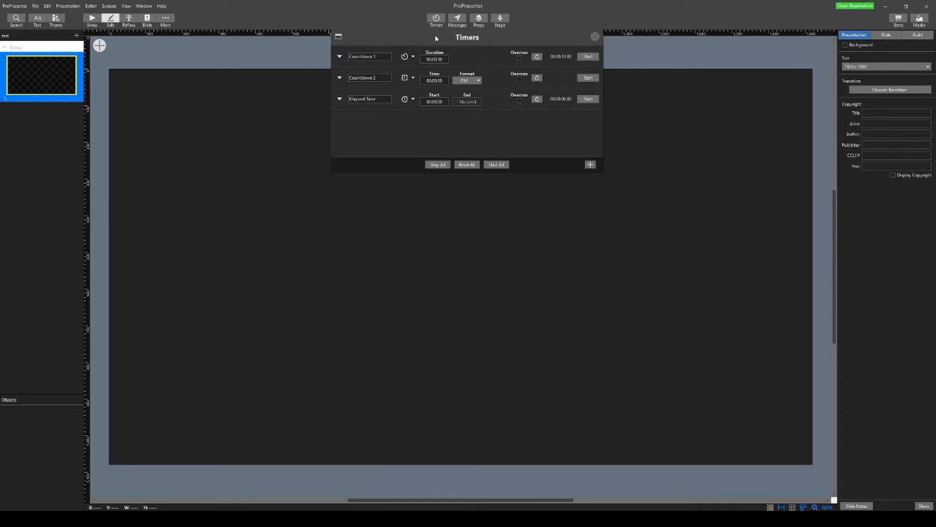
left_click(437, 20)
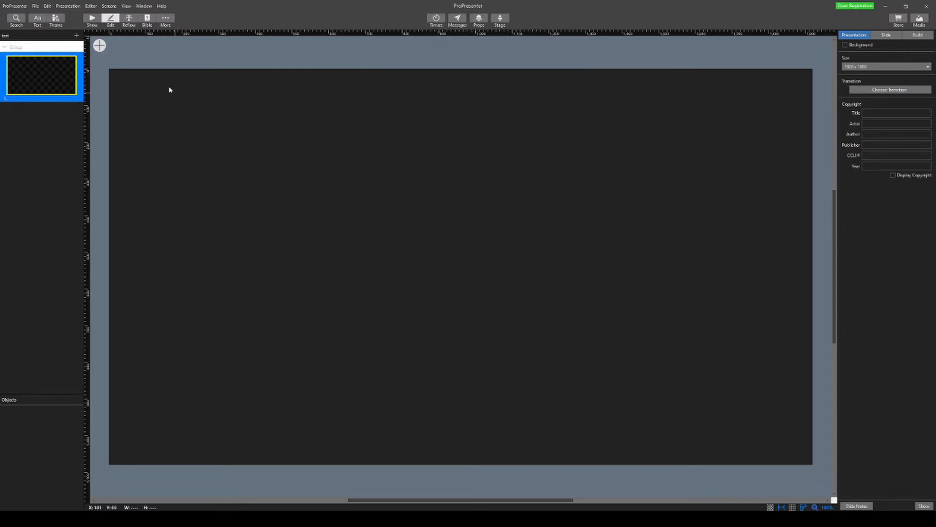
Step: Add a text box to the slide and resize it to about 481 × 188 in the slide's lower-right corner
left_click(100, 45)
left_click(126, 49)
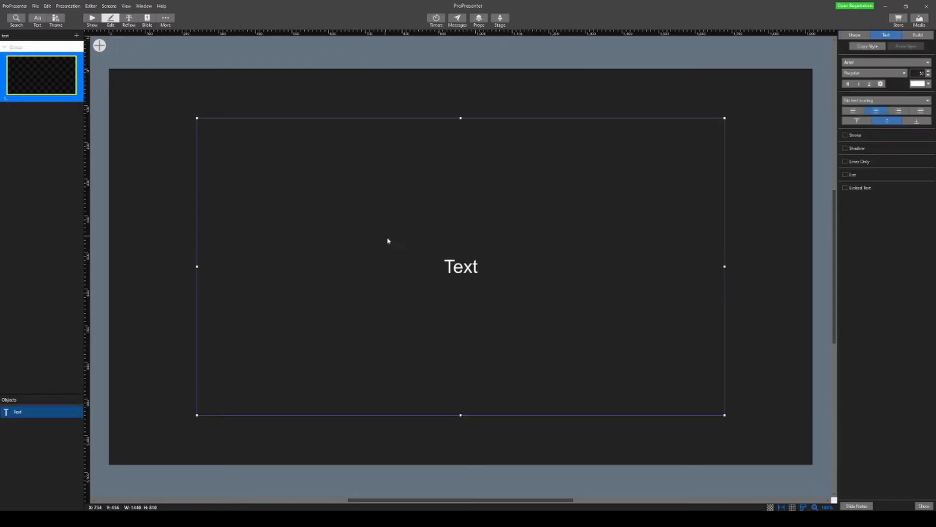
left_click_drag(198, 121, 547, 345)
left_click_drag(634, 380, 719, 431)
double_click(734, 424)
left_click(733, 378)
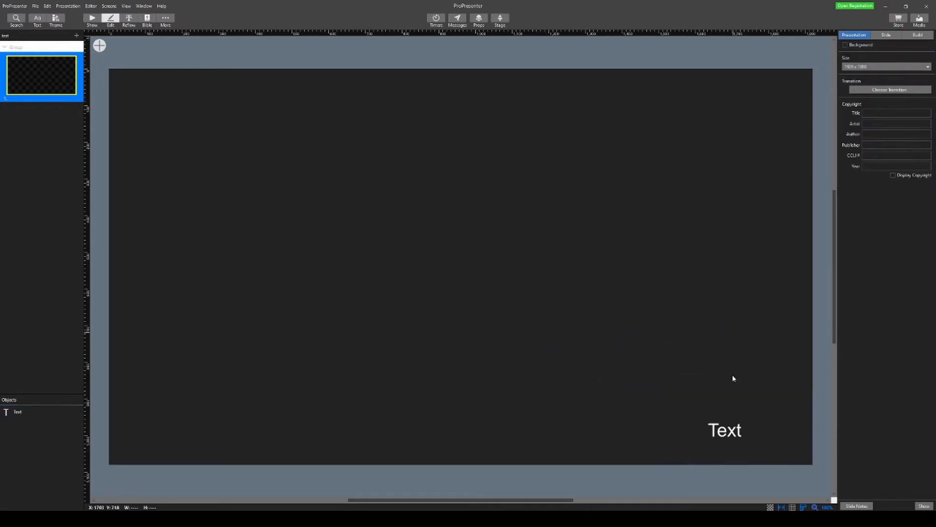
Step: Align the box's text to the bottom and right, and move the box slightly inward from the slide's corner
left_click(748, 396)
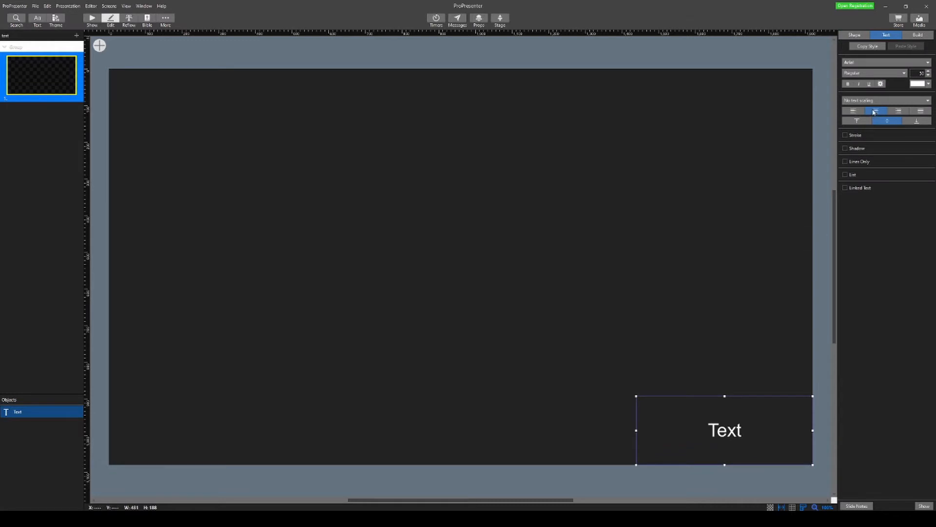
left_click(919, 124)
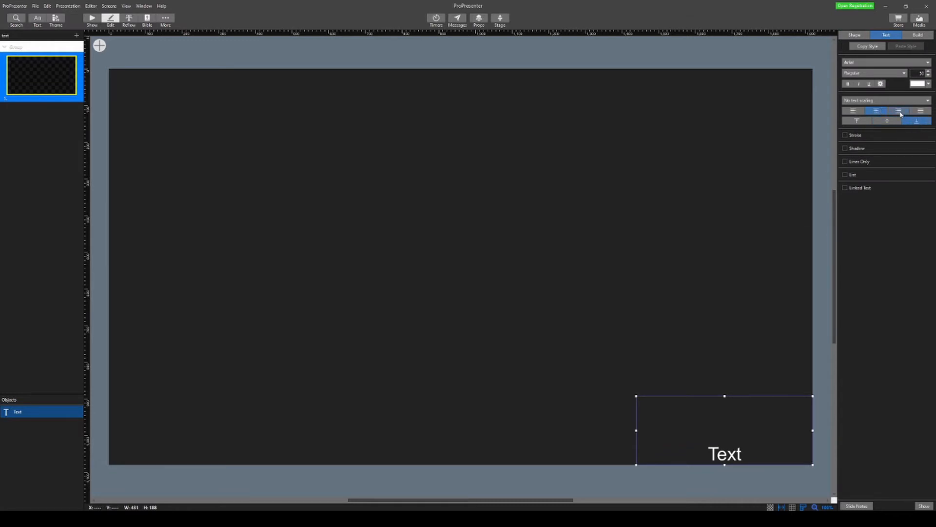
left_click(900, 112)
left_click_drag(774, 436, 760, 430)
left_click(754, 358)
left_click(775, 444)
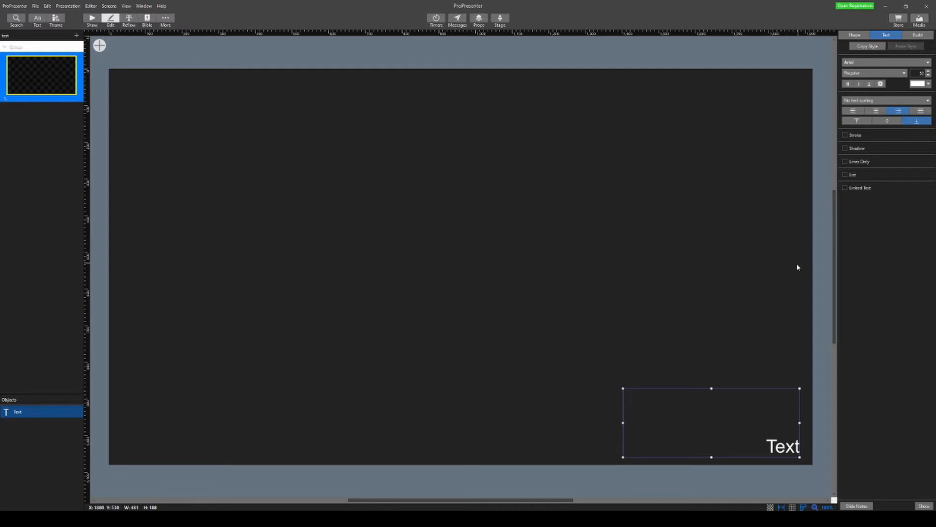
Step: Change the text box's font to Courier New
left_click(883, 62)
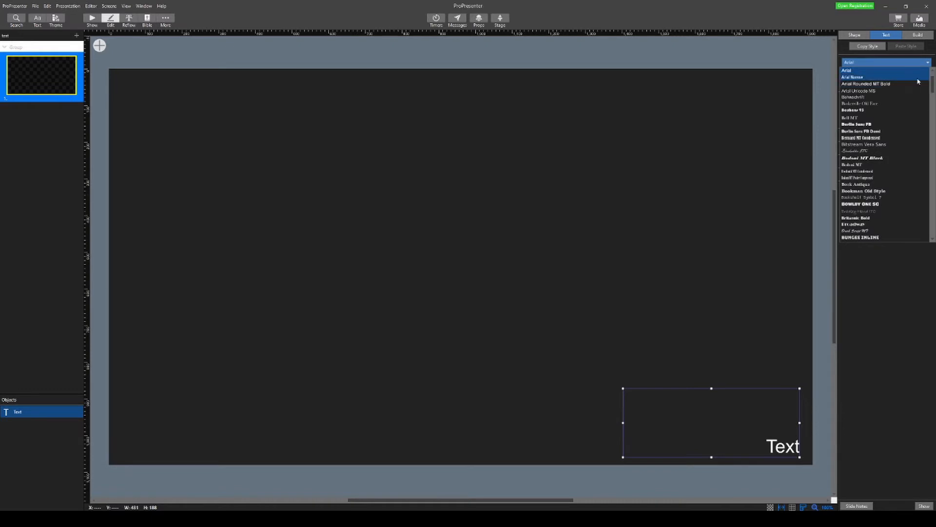
left_click(929, 103)
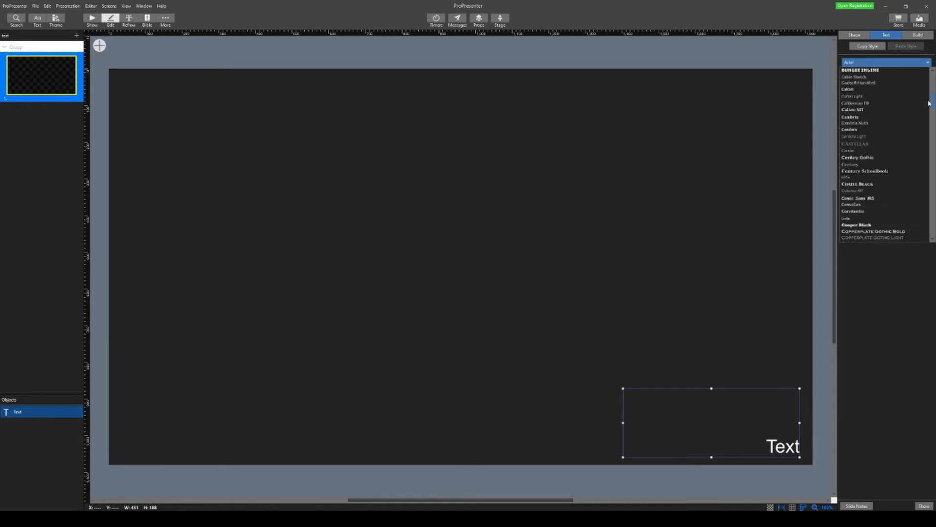
scroll(929, 103, "down", 2)
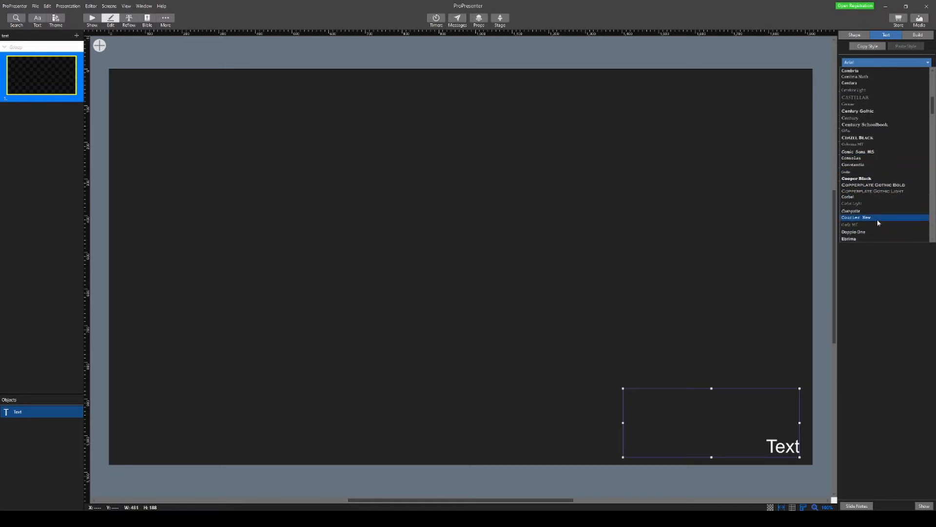
left_click(878, 222)
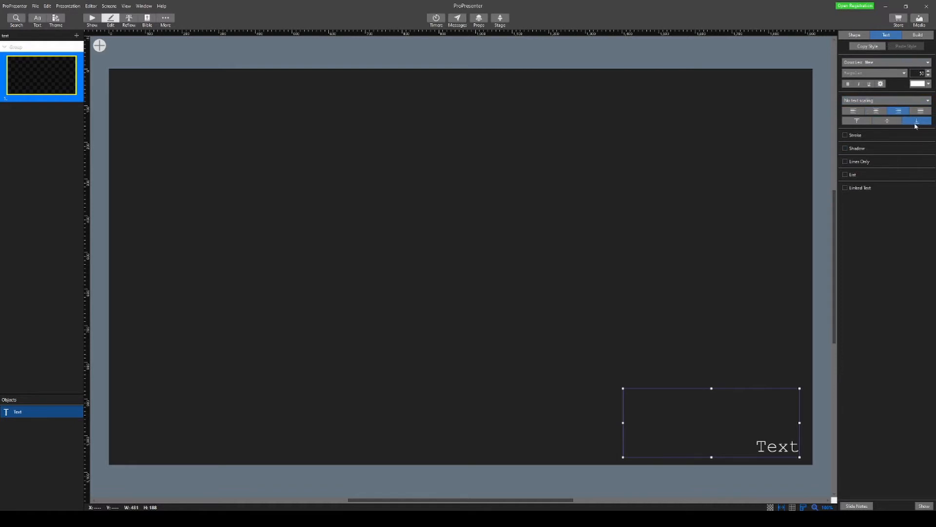
Step: Turn the box into linked text with the Countdown 1 timer as its source and hide the hours in its format
left_click(857, 189)
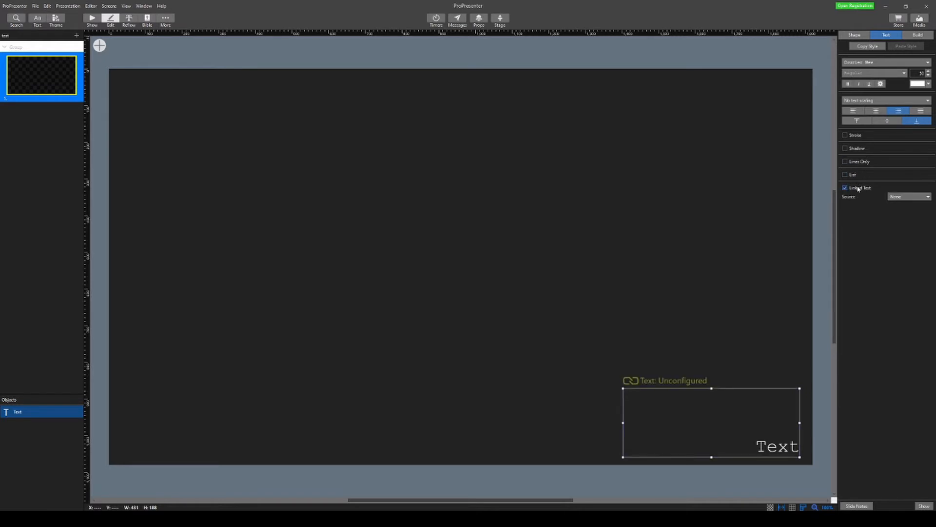
left_click(901, 197)
mouse_move(909, 209)
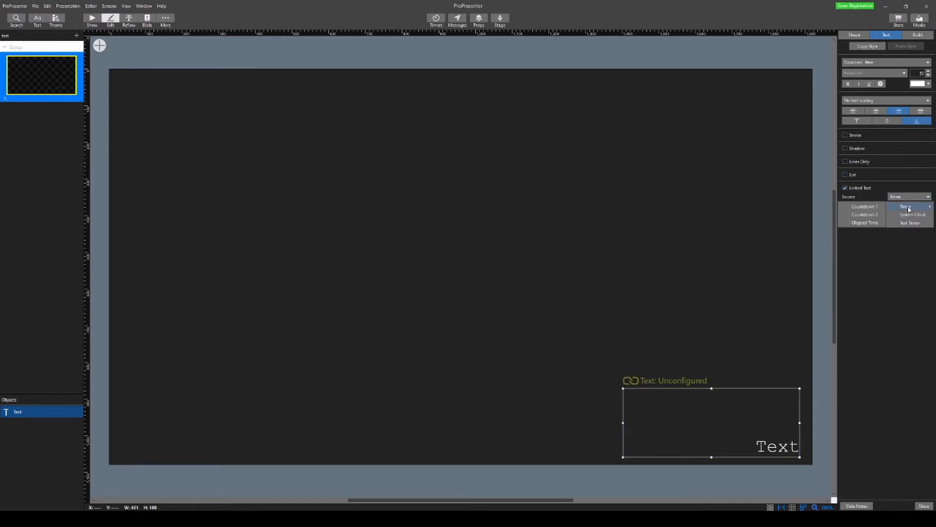
left_click(871, 208)
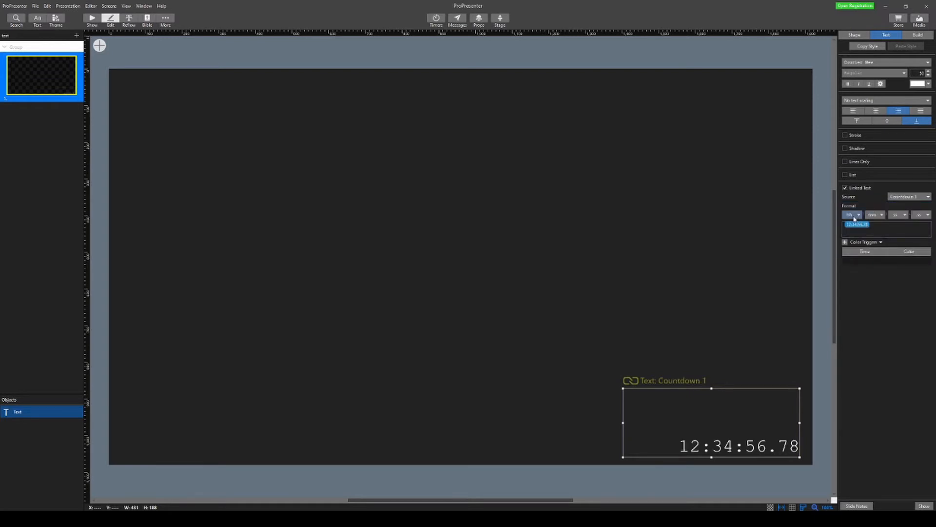
left_click(854, 217)
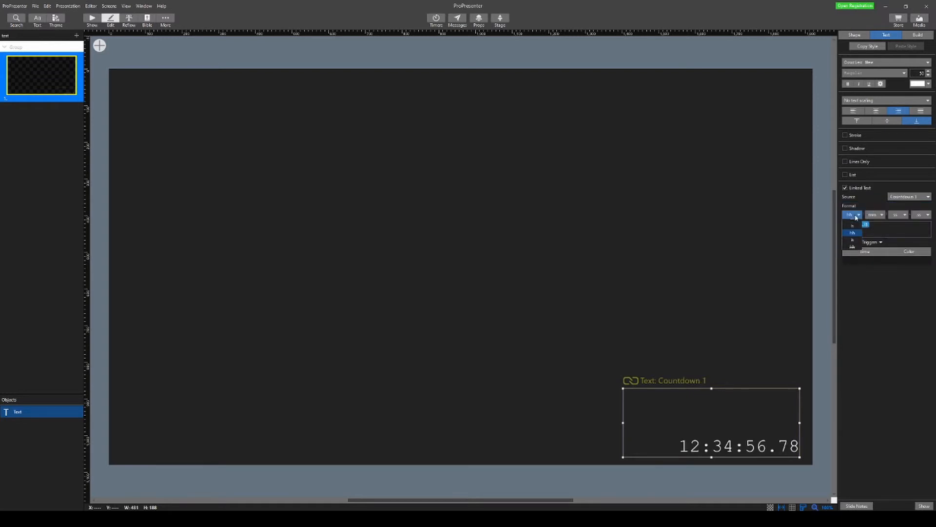
left_click(856, 224)
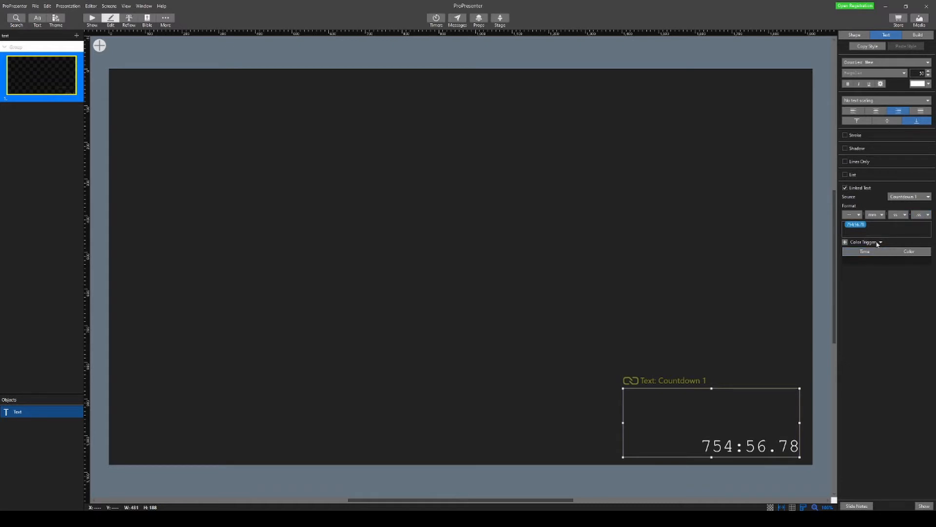
Step: Add a color trigger at 00:00:20 that turns the countdown text orange
left_click(845, 242)
left_click(870, 261)
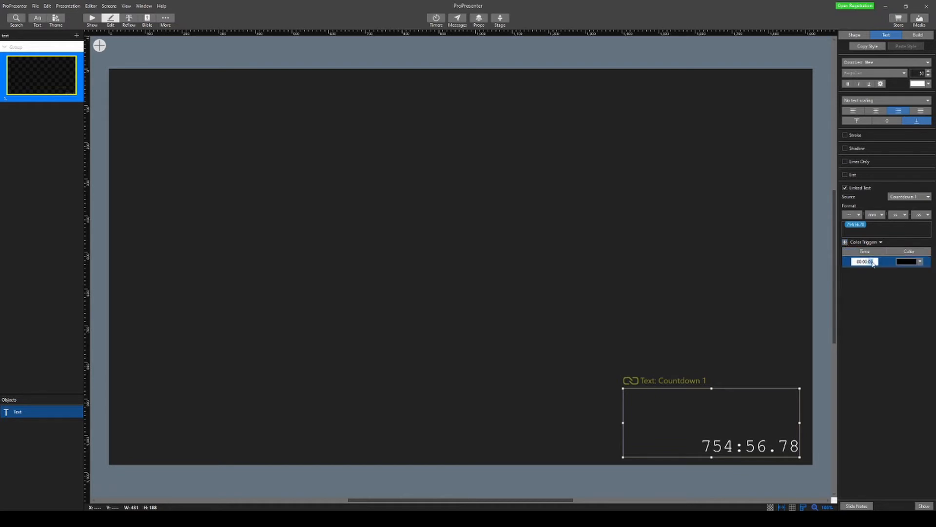
type("20")
left_click(914, 264)
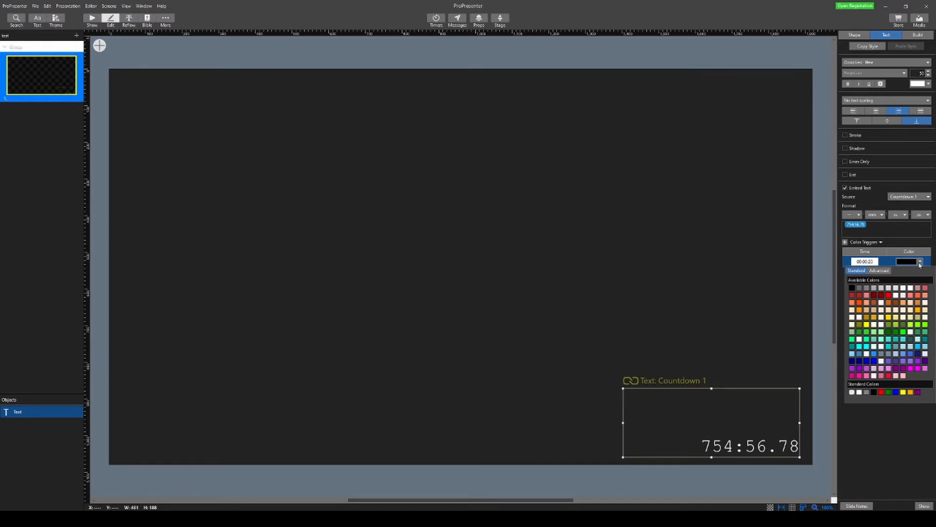
left_click(911, 302)
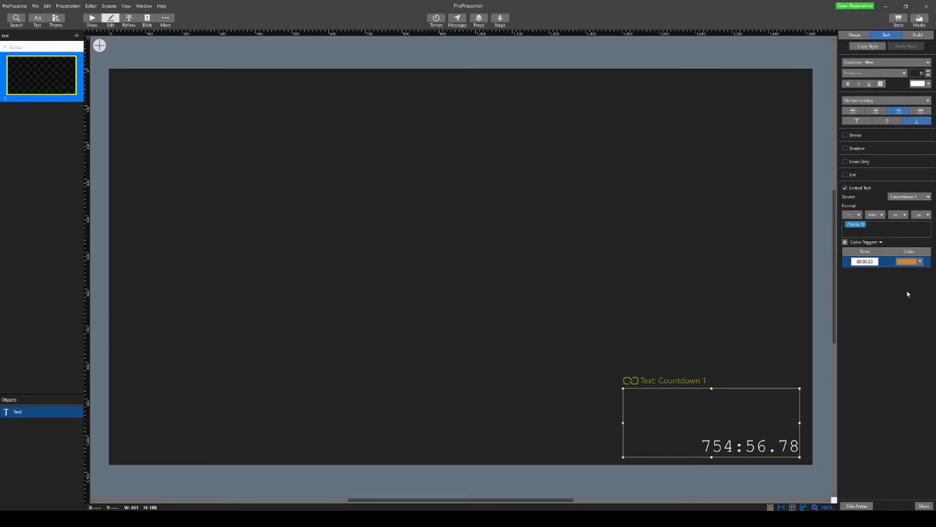
Step: Add a second color trigger at 00:00:10 that turns the countdown text red, and deselect the text box
left_click(845, 241)
left_click(875, 273)
type("10")
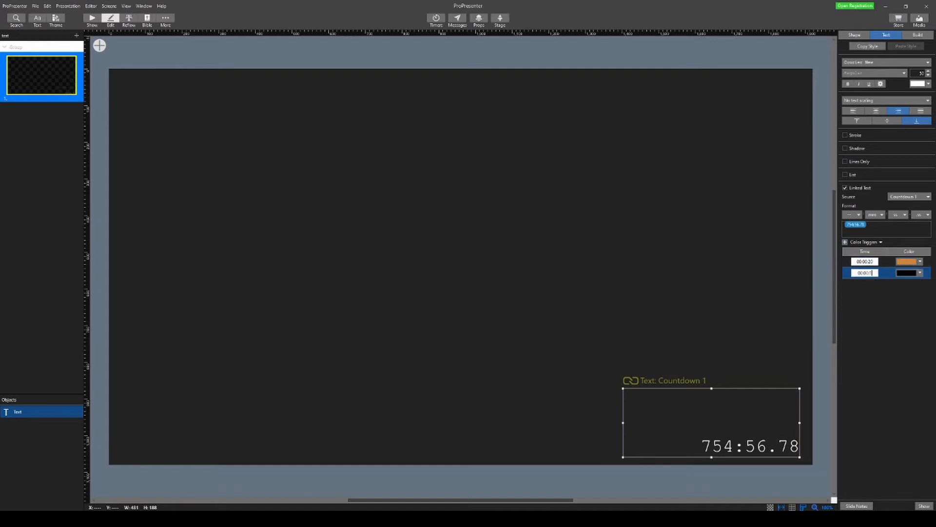
left_click(911, 274)
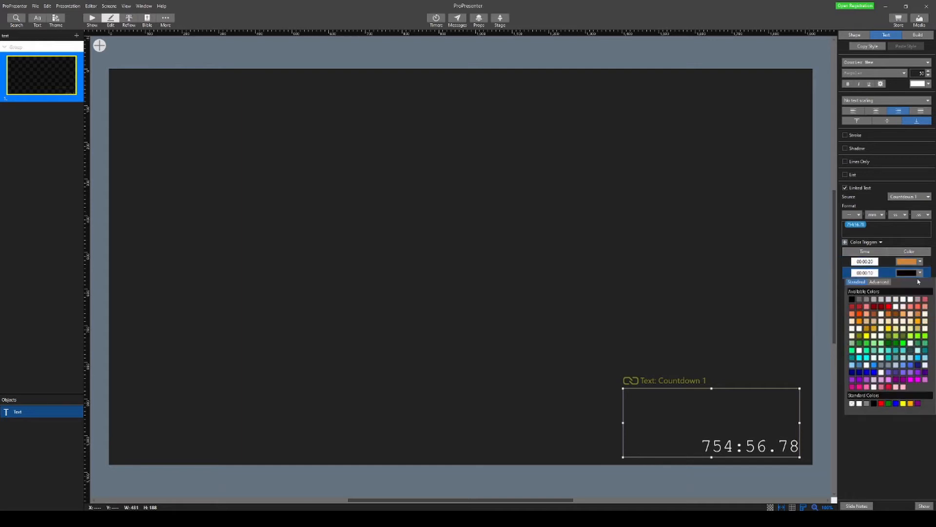
left_click(861, 307)
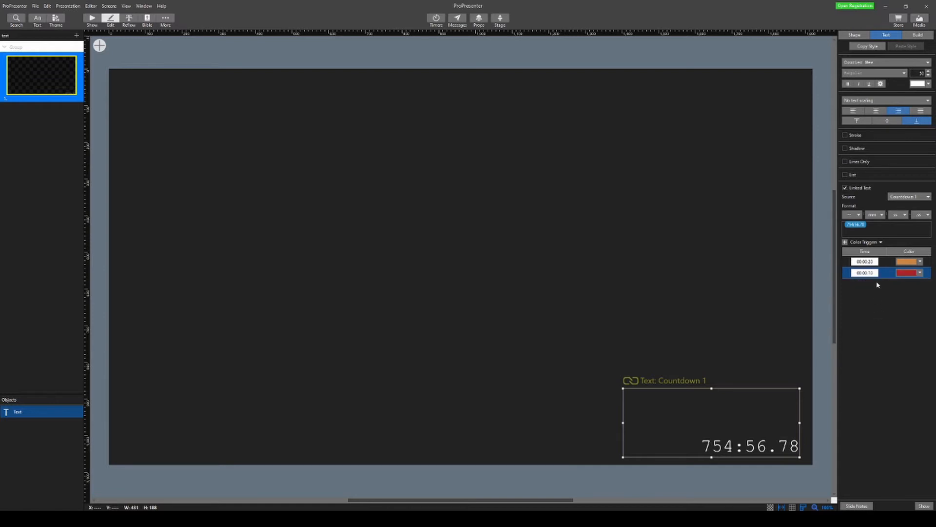
left_click(648, 261)
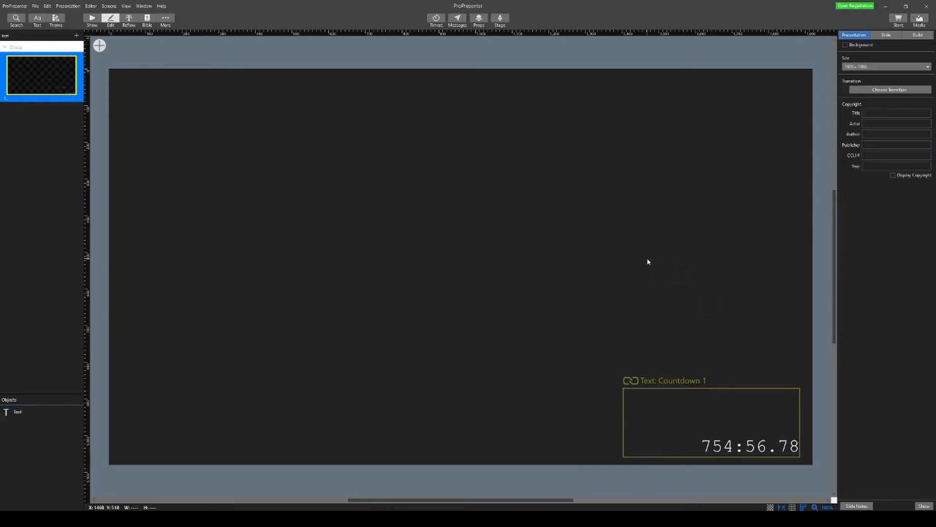
Step: Check the slide in the show view, enlarge the countdown text to size 100 in the editor, and widen its box leftward
left_click(89, 24)
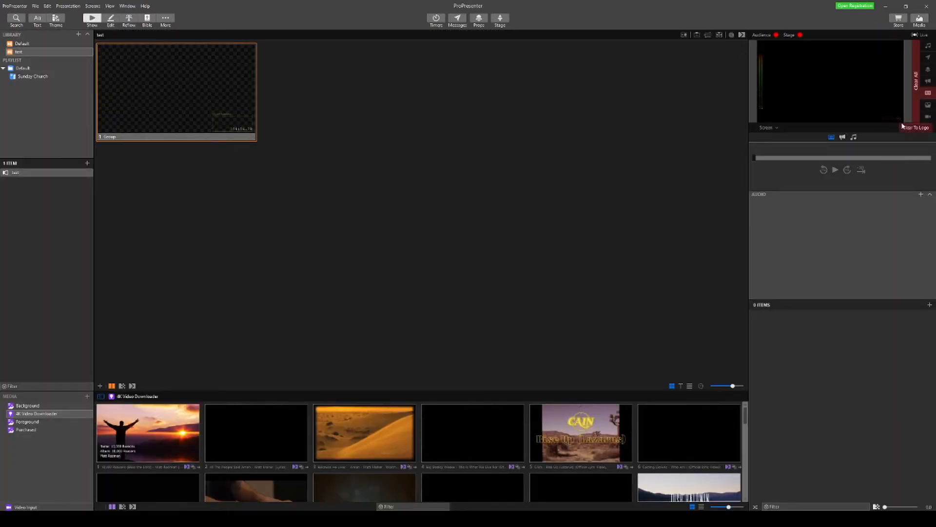
left_click(111, 19)
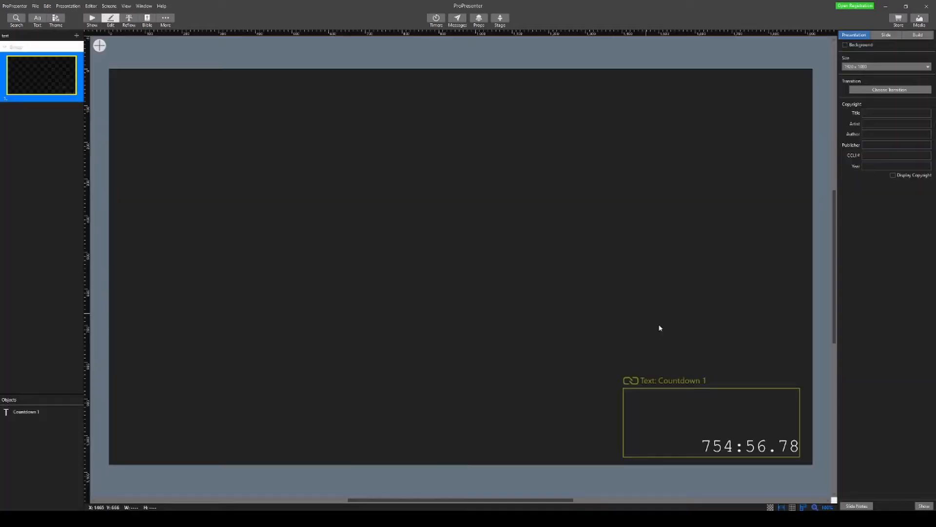
left_click(684, 412)
double_click(922, 75)
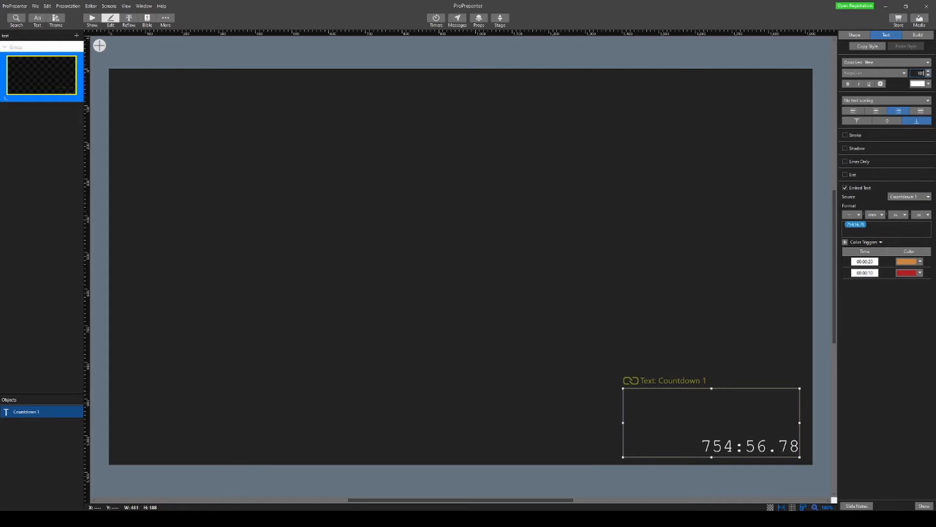
type("100")
key("Return")
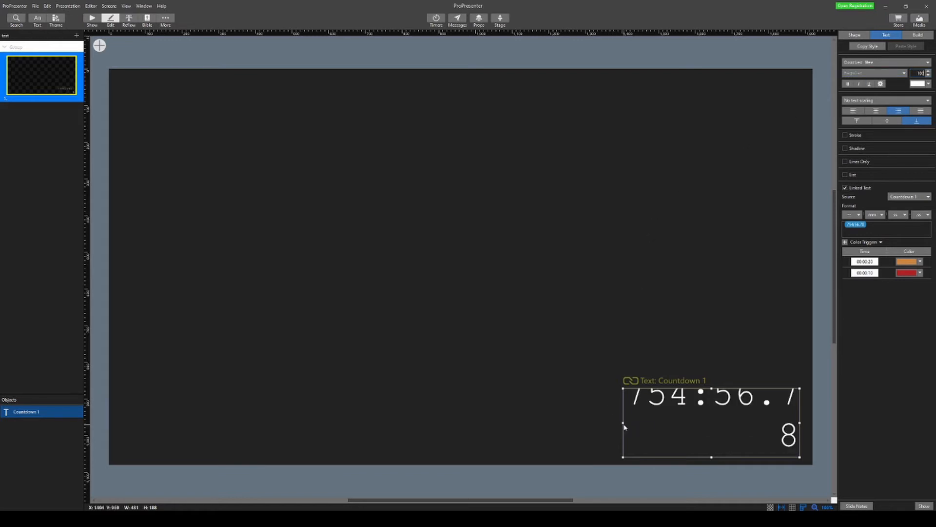
left_click_drag(625, 424, 593, 424)
left_click(391, 164)
Step: Trigger the slide in the show view, then attach a Countdown 1 timer action to it
key("ctrl+1")
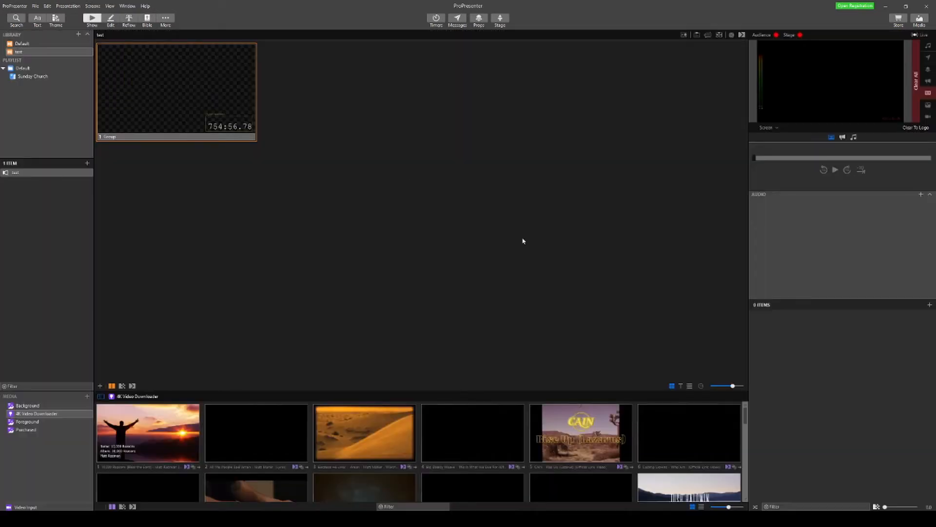
left_click(222, 104)
right_click(188, 99)
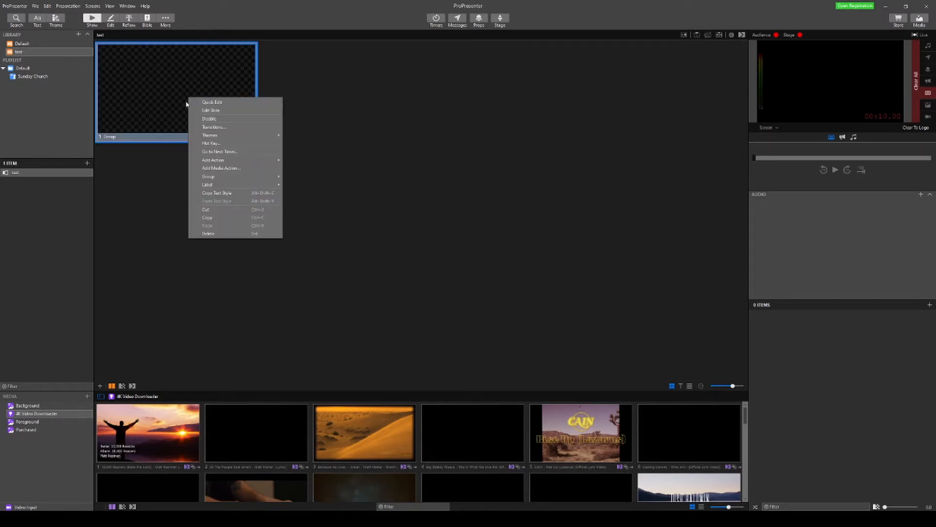
mouse_move(214, 138)
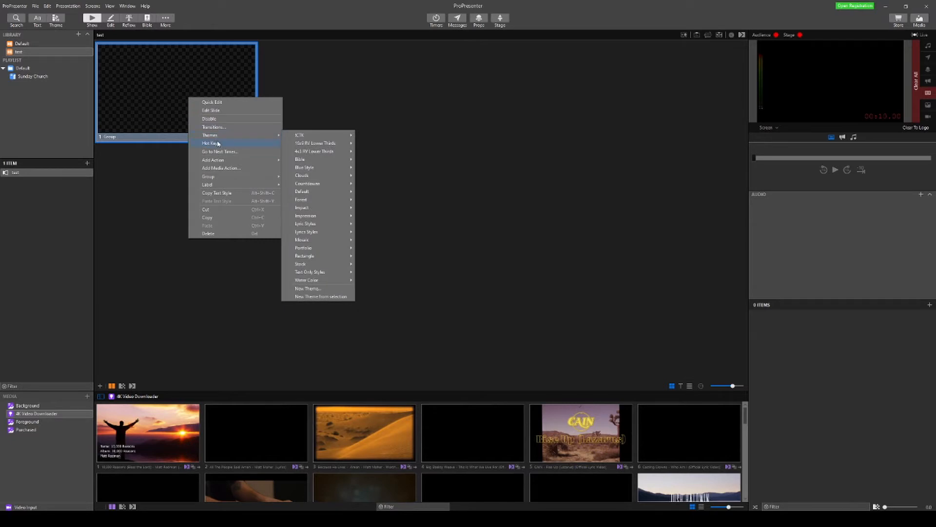
mouse_move(232, 161)
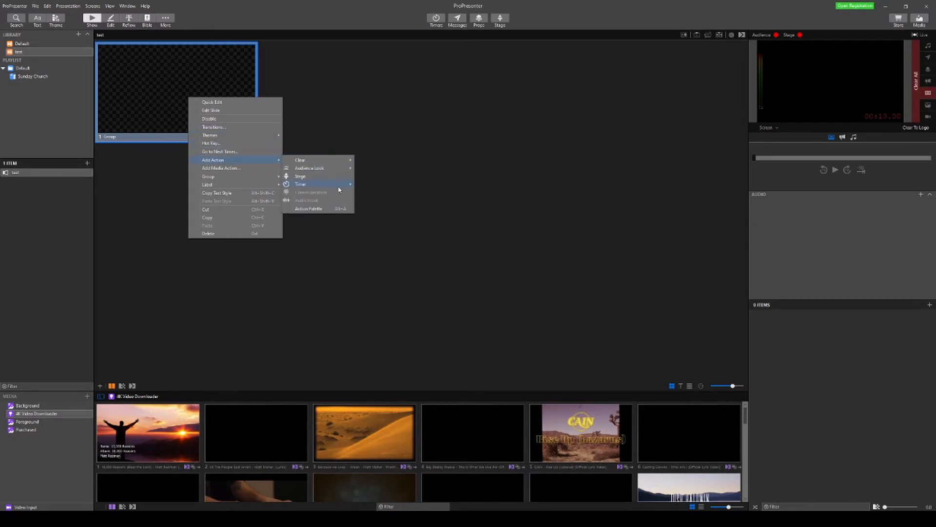
mouse_move(339, 190)
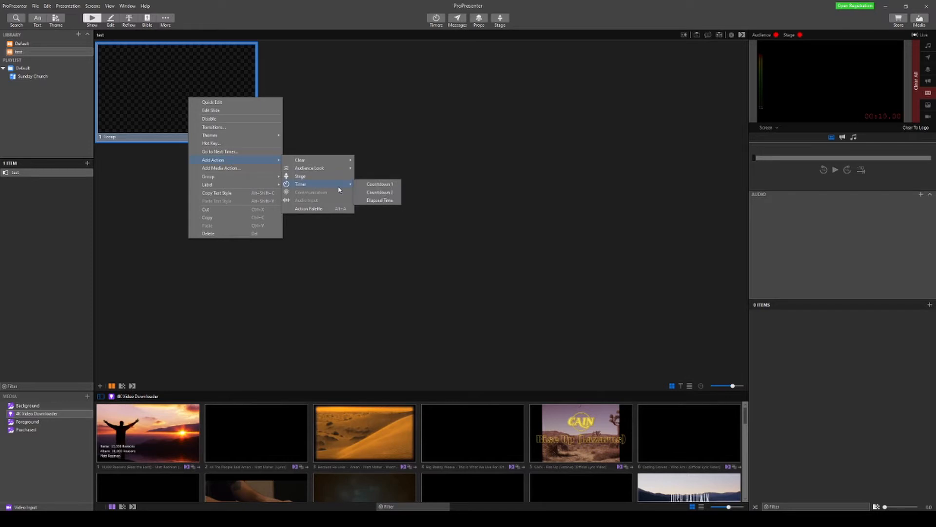
left_click(376, 192)
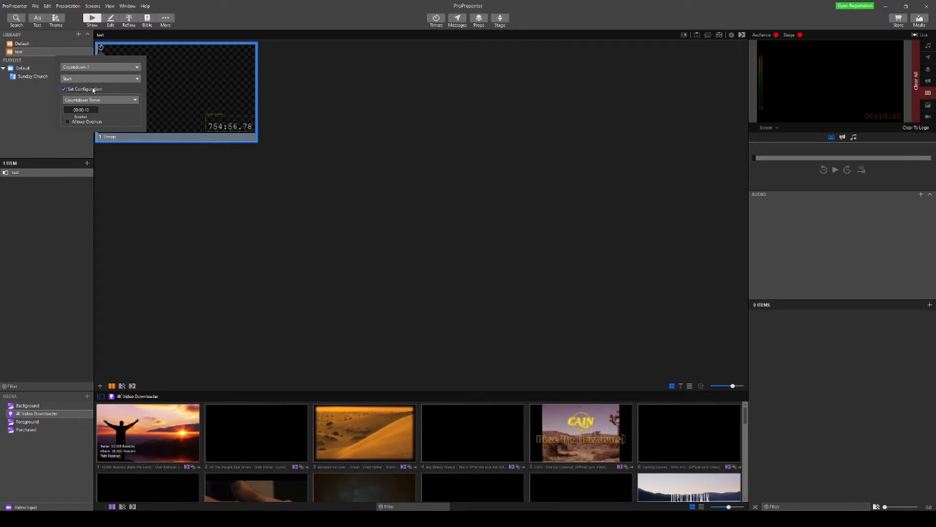
Step: Keep the timer action on Start and set its countdown duration to 00:00:25
left_click(102, 79)
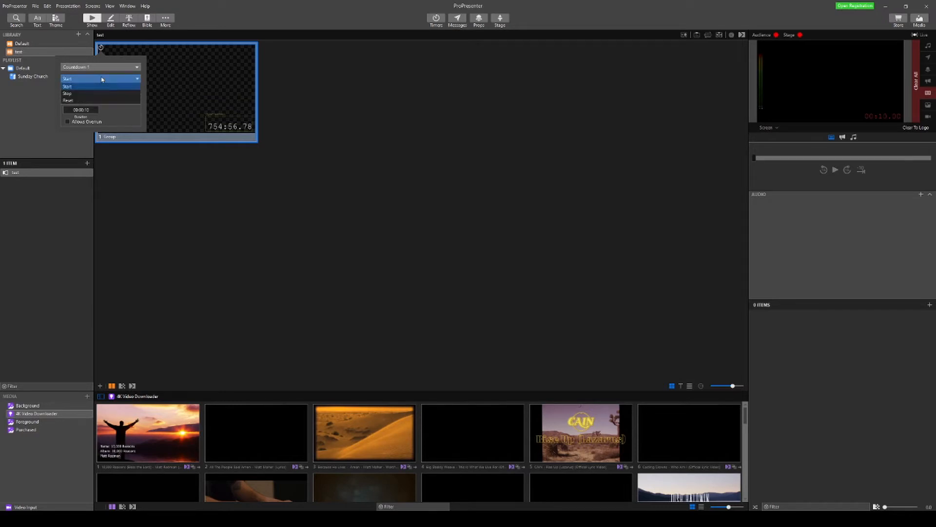
left_click(102, 79)
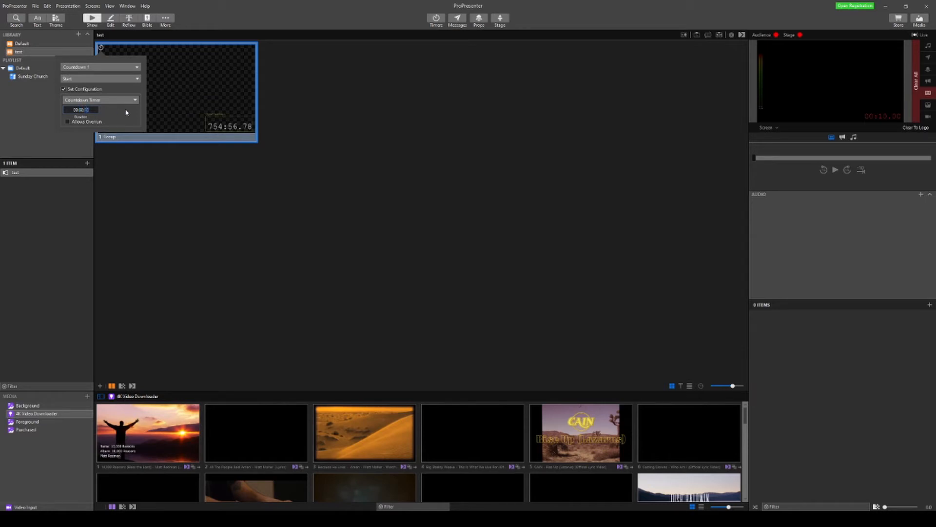
type("25")
left_click(202, 184)
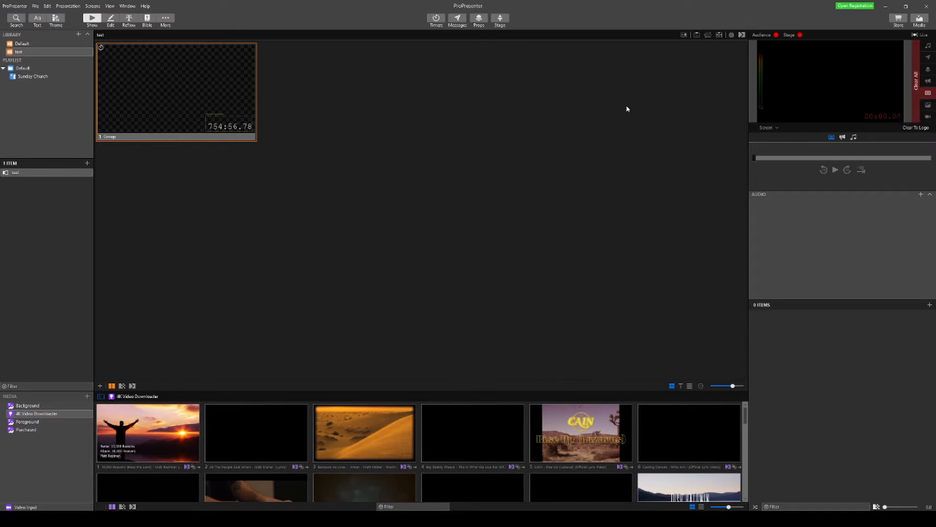
Step: Enable conditional visibility for the countdown text box in the editor, using the Countdown 1 timer as the condition
left_click(111, 21)
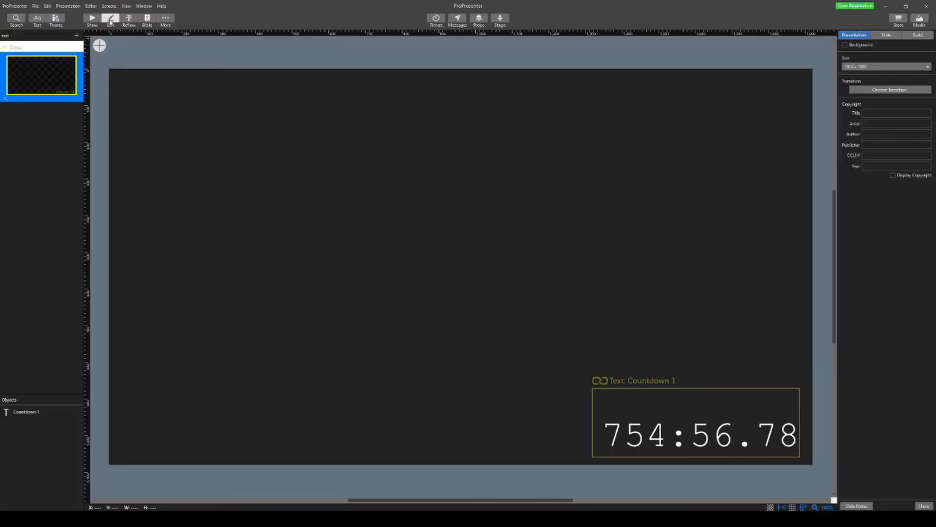
left_click(720, 433)
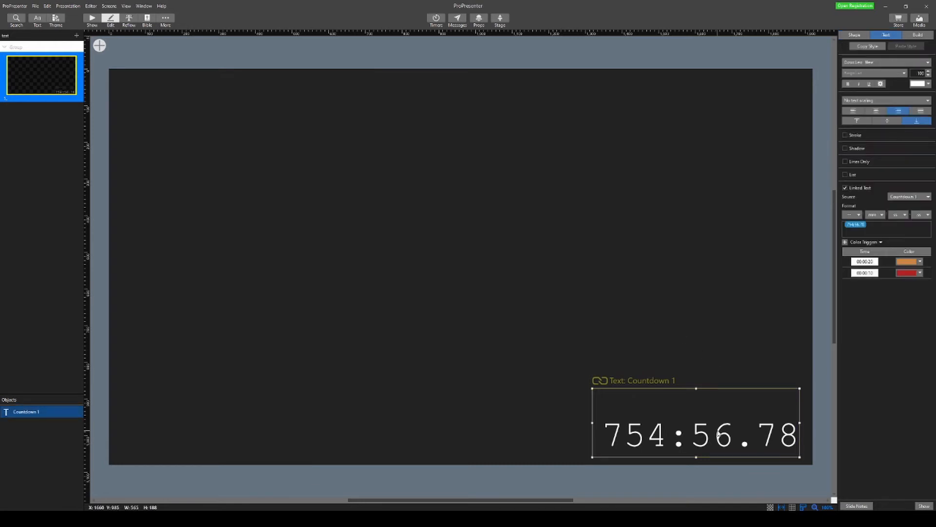
left_click(672, 279)
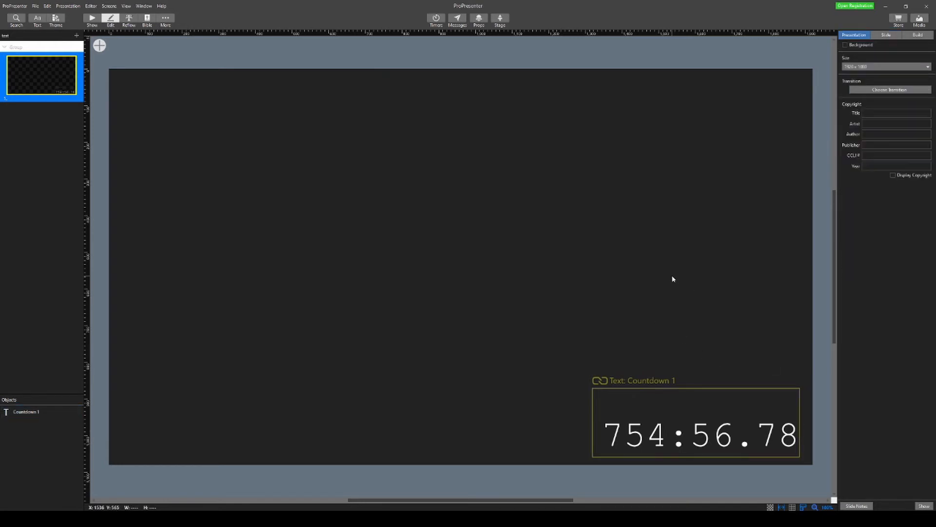
left_click(708, 437)
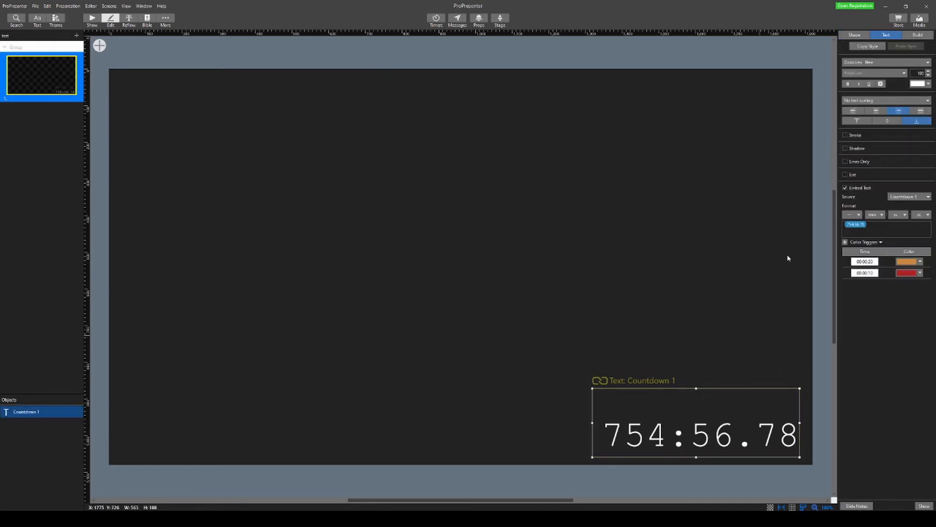
left_click(854, 35)
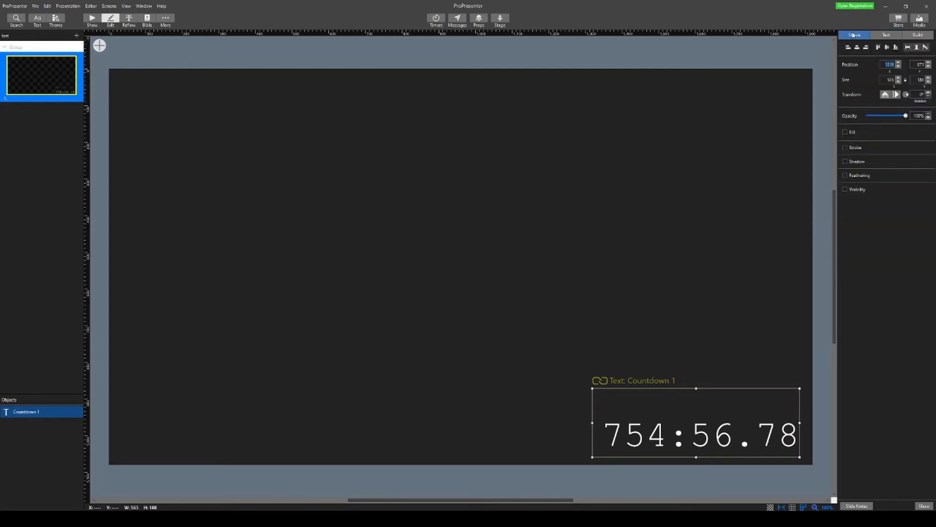
left_click(856, 192)
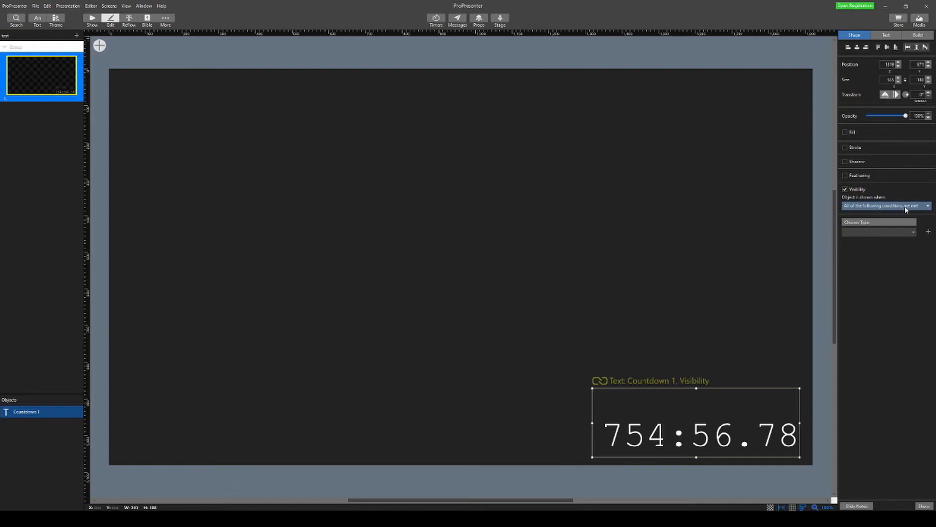
left_click(863, 225)
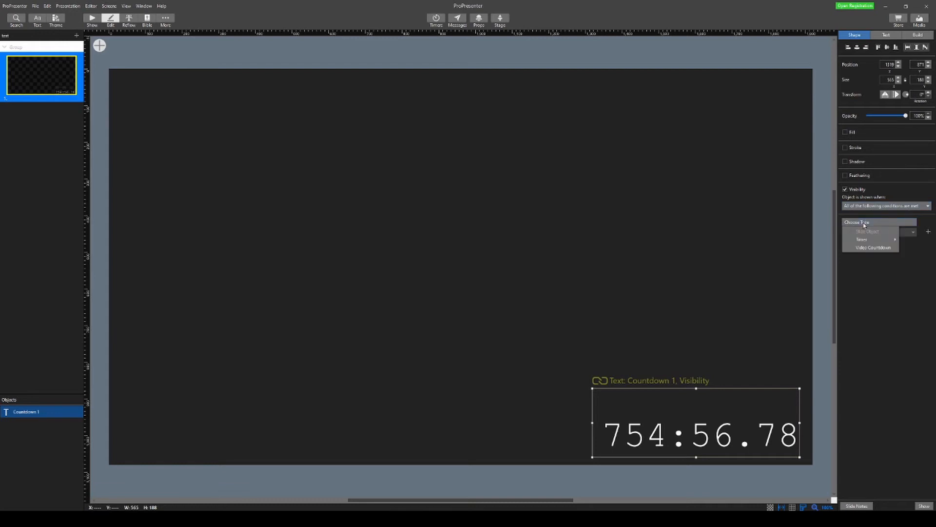
mouse_move(870, 240)
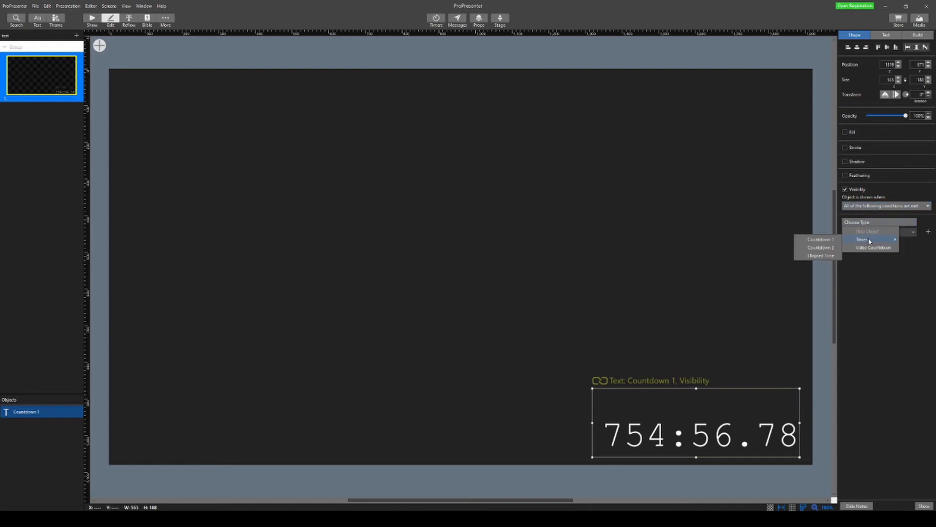
left_click(833, 241)
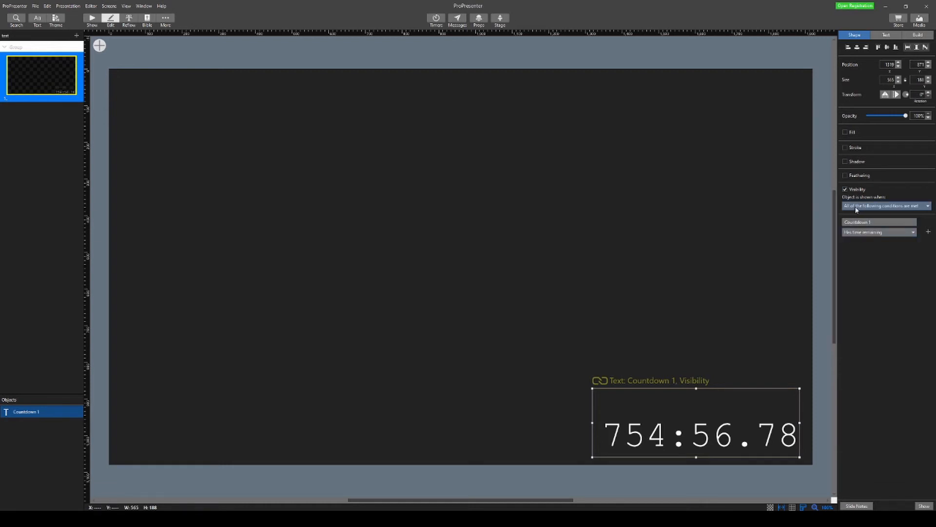
Step: Set the visibility condition so the countdown text is shown only when Countdown 1 is running
left_click(873, 232)
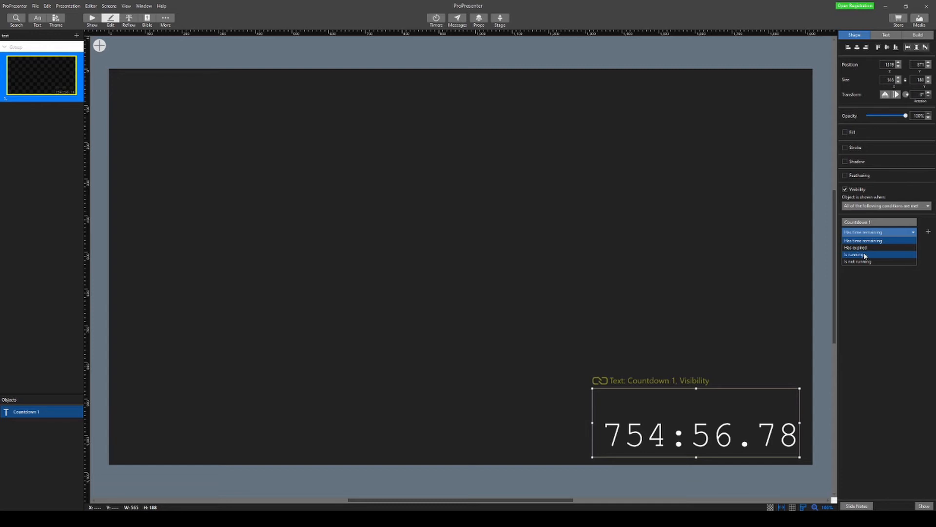
left_click(863, 255)
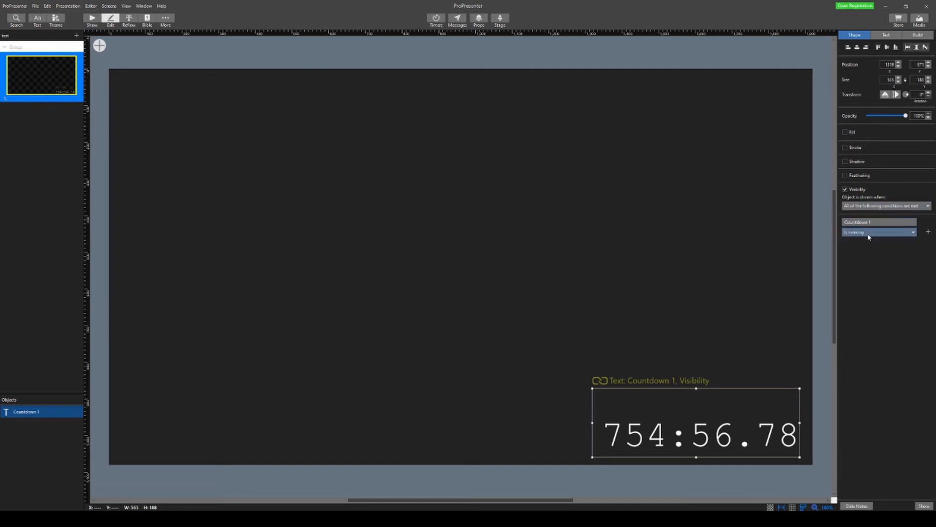
left_click(869, 233)
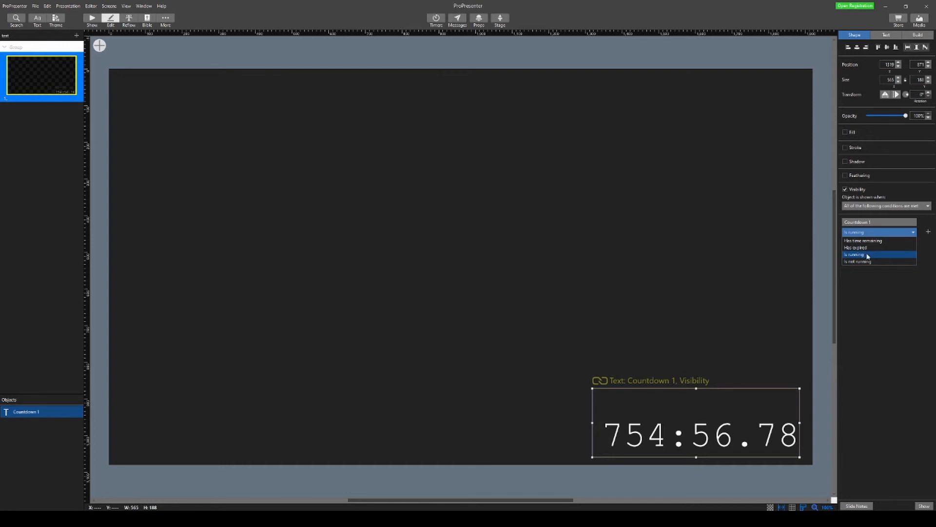
left_click(868, 256)
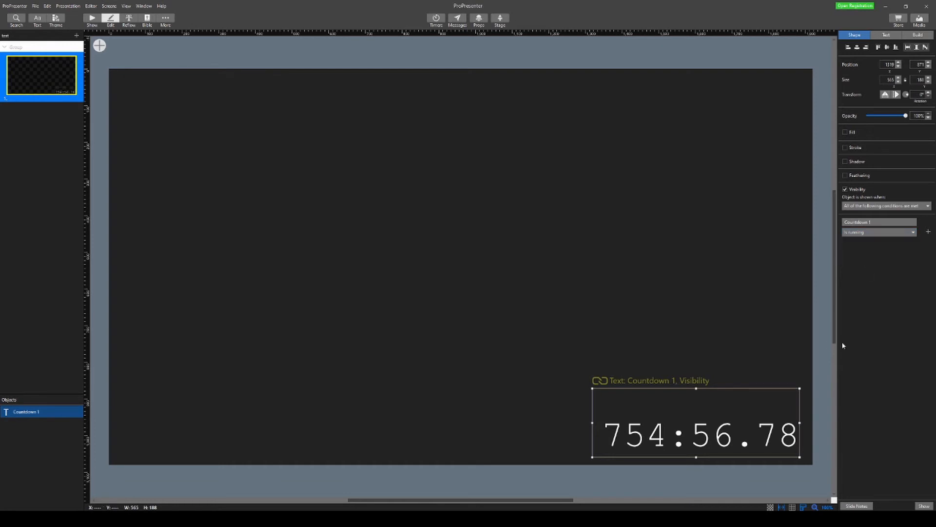
Step: Clear the slide from the output in the show view and trigger it again to test the countdown
left_click(93, 19)
left_click(928, 94)
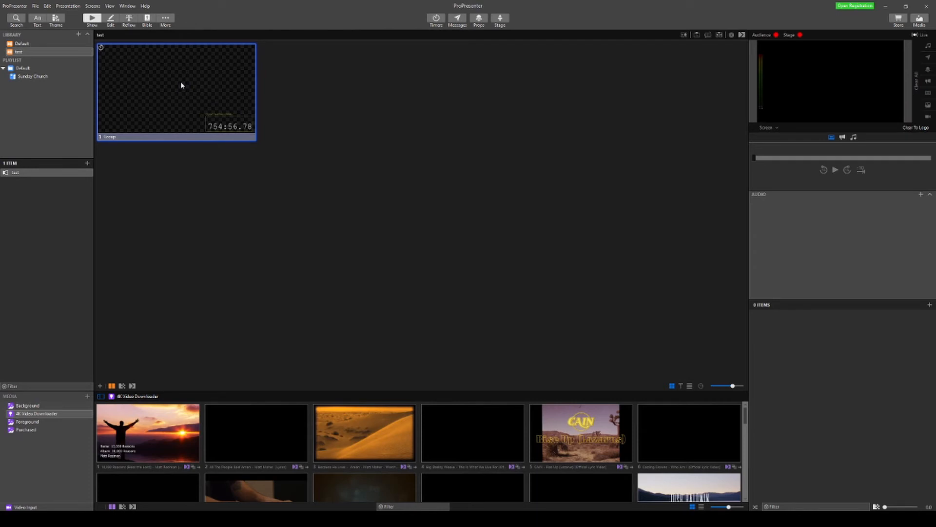
left_click(212, 98)
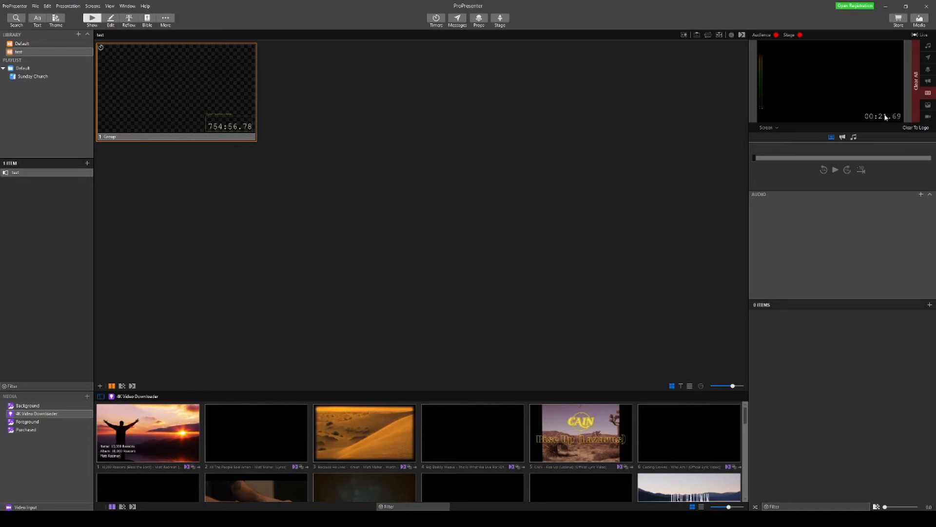
Step: Edit the slide's Countdown 1 action and set its duration to 00:00:05
right_click(178, 82)
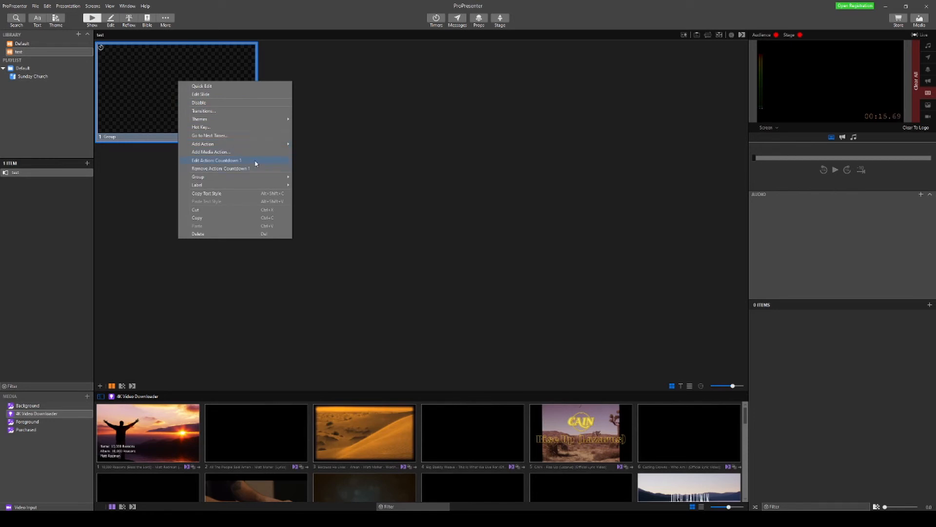
left_click(255, 160)
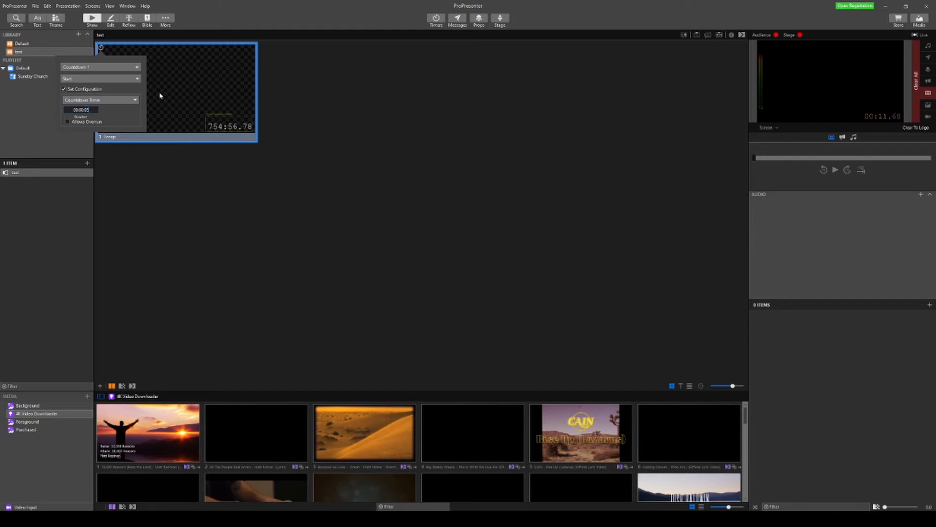
left_click(407, 245)
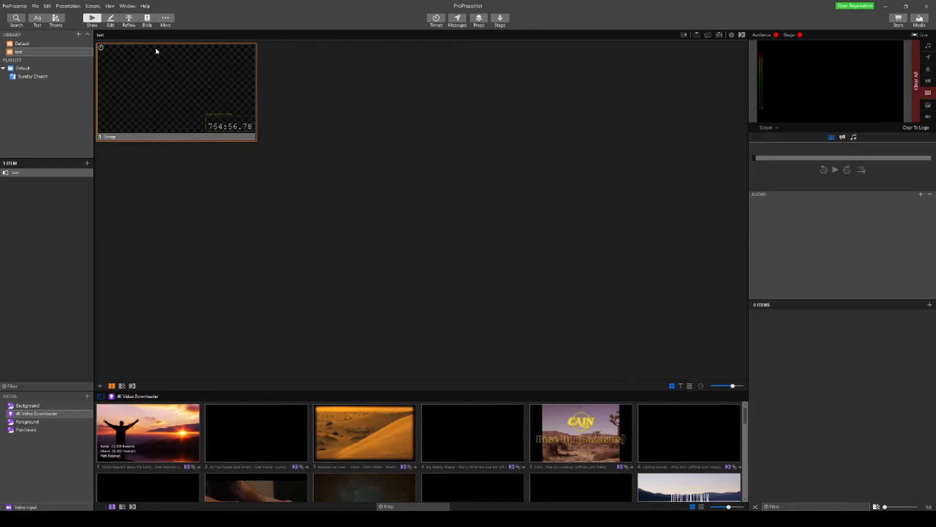
Step: Stop the running Countdown 1 timer from the timer list and close the list
left_click(436, 20)
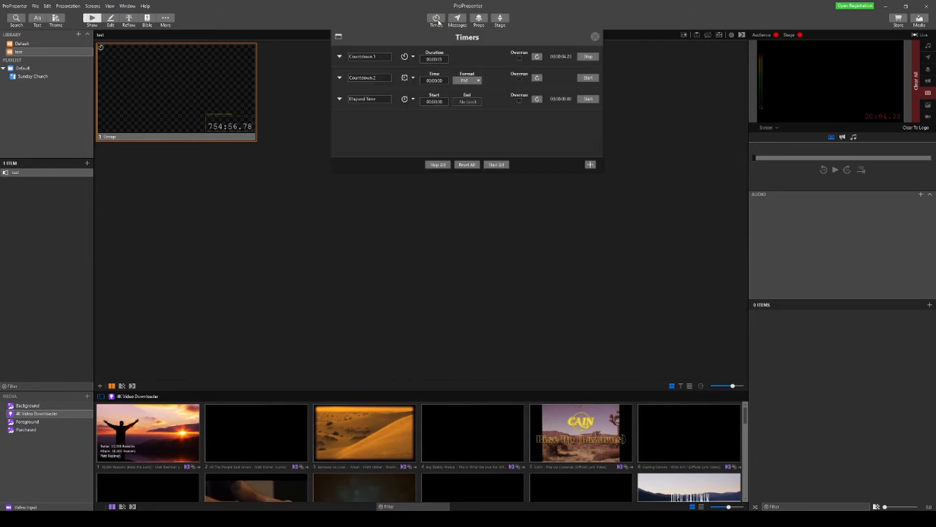
left_click(596, 58)
left_click(594, 38)
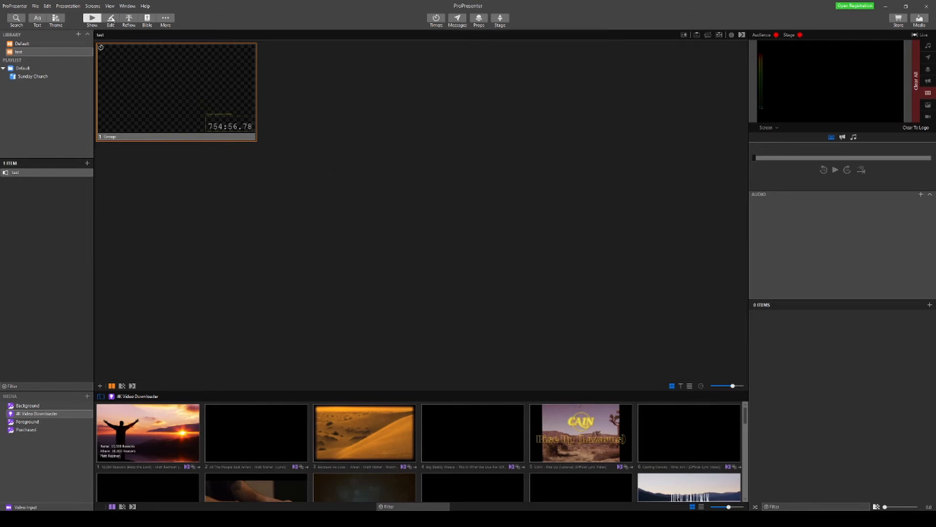
Step: Change the countdown text's visibility condition to Has time remaining and deselect the text box
left_click(111, 20)
left_click(671, 411)
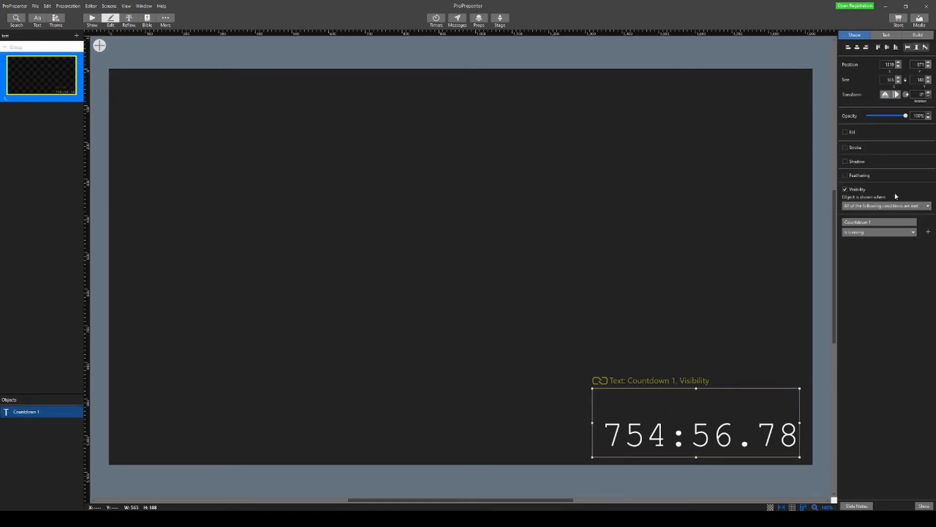
left_click(885, 234)
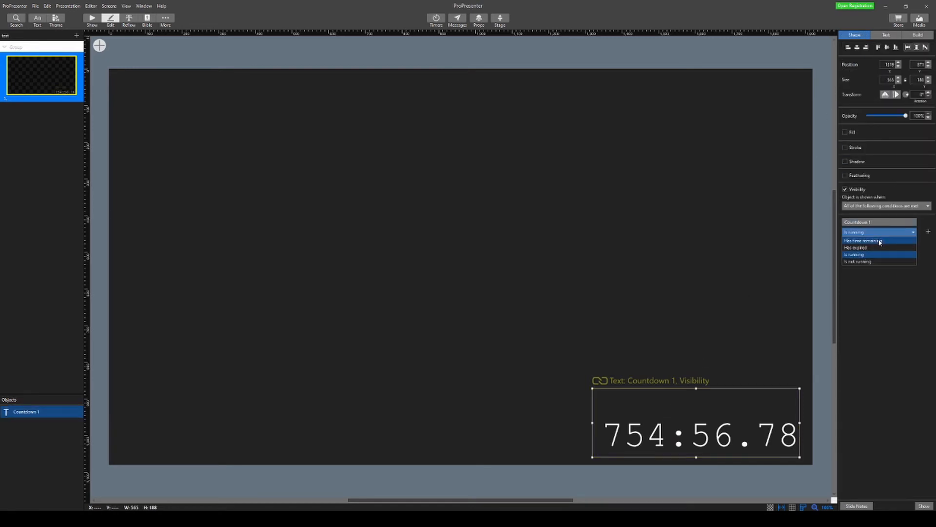
left_click(880, 241)
left_click(609, 253)
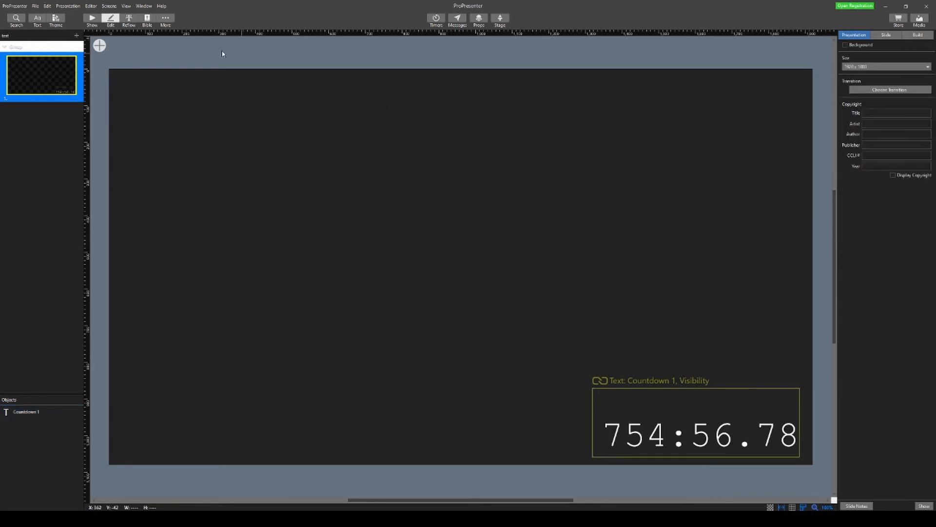
Step: Run the slide again in the show view, stop Countdown 1 before it expires, and close the timer list
left_click(92, 18)
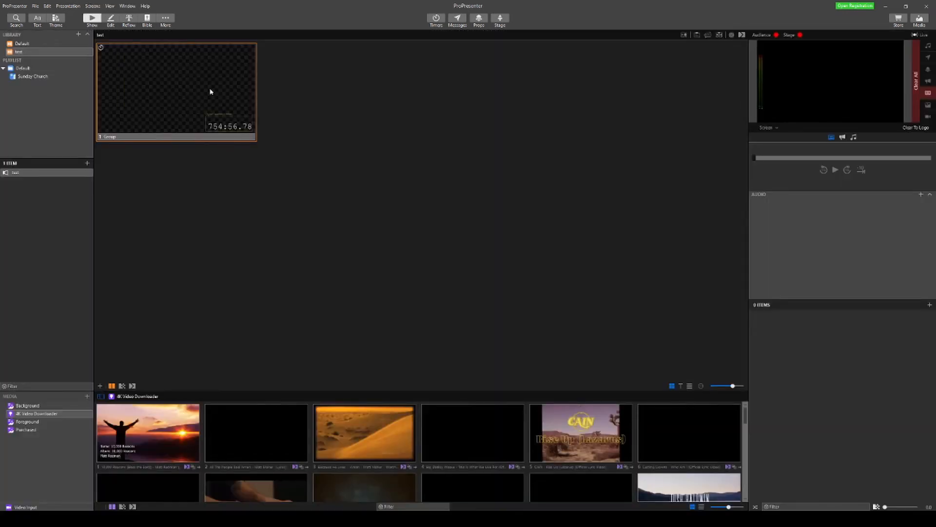
left_click(436, 19)
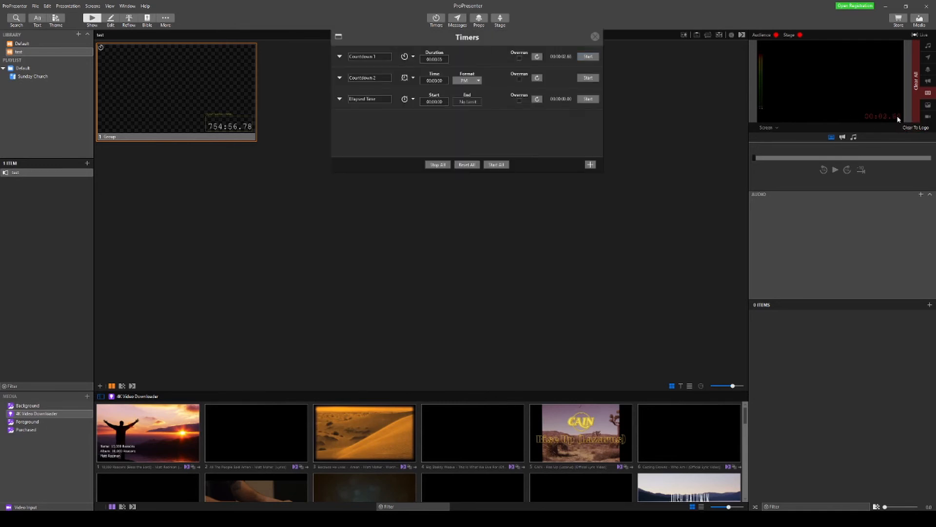
left_click(595, 37)
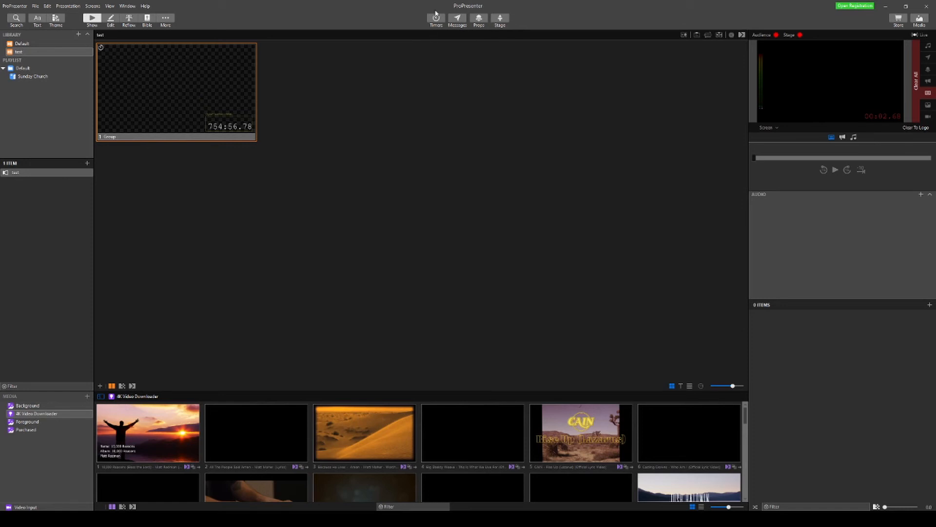
left_click(456, 20)
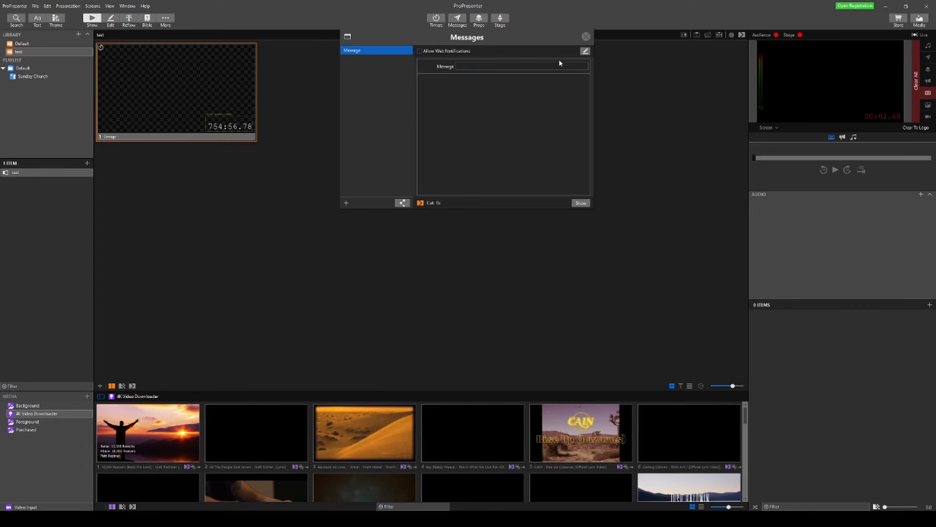
left_click(587, 38)
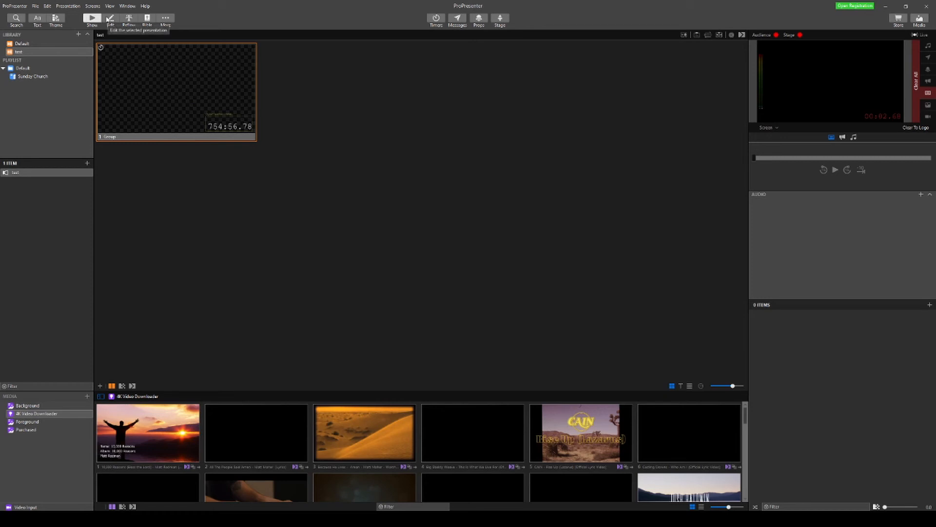
left_click(56, 18)
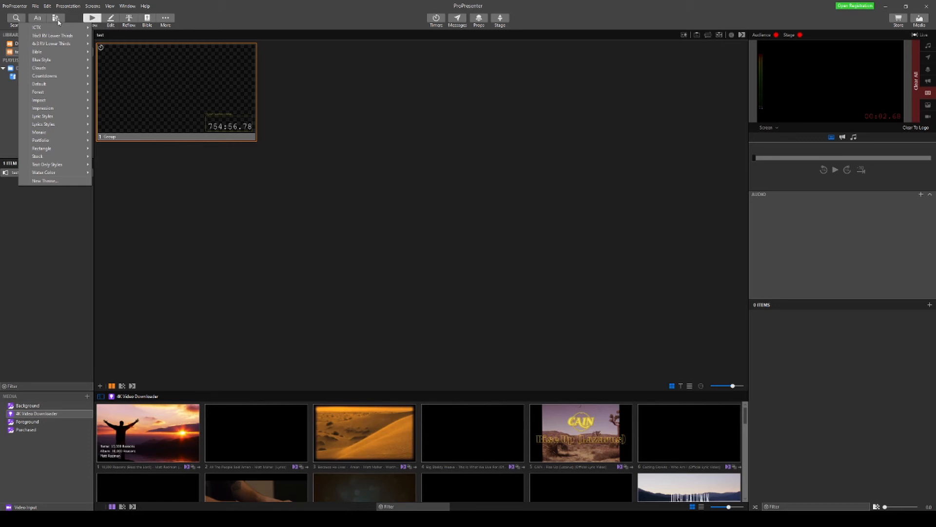
left_click(65, 182)
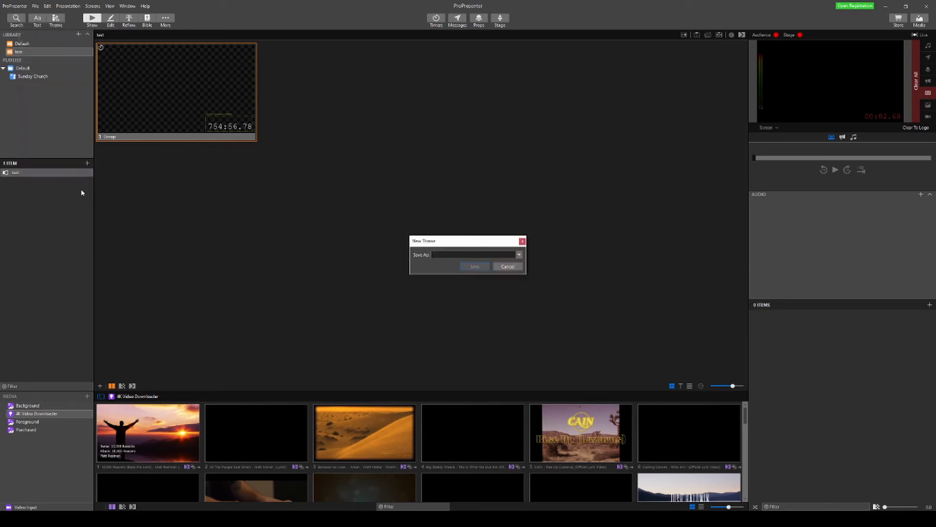
left_click(507, 266)
Step: Open the custom theme containing the Countdown slide for editing and examine the visibility condition of logo-white.png on that slide
left_click(56, 19)
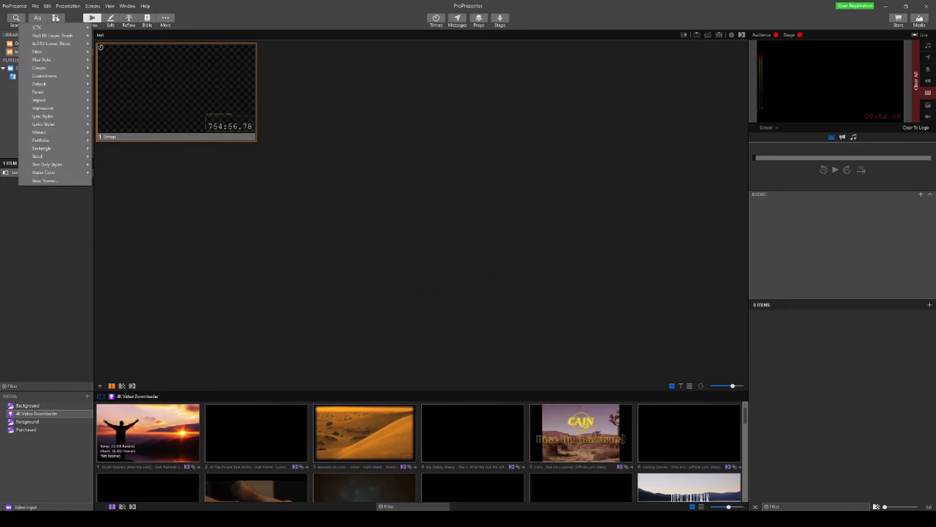
mouse_move(79, 29)
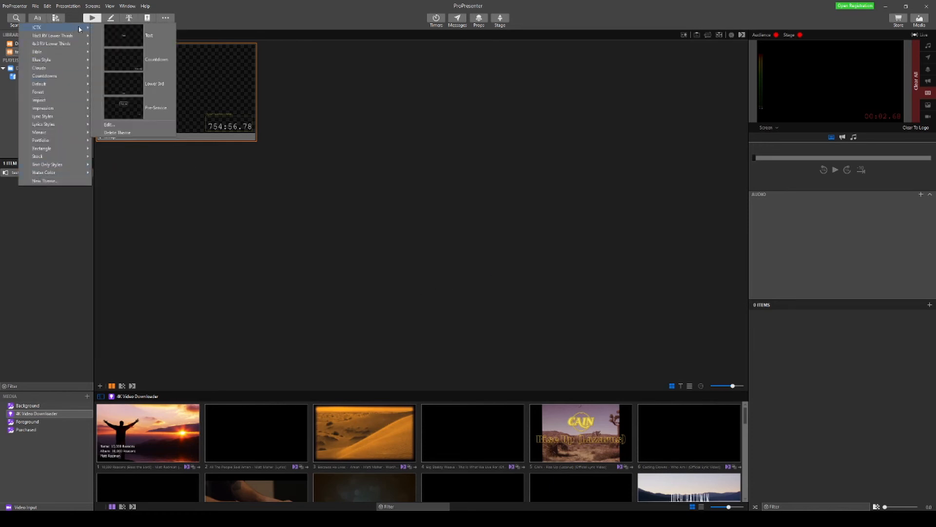
left_click(116, 126)
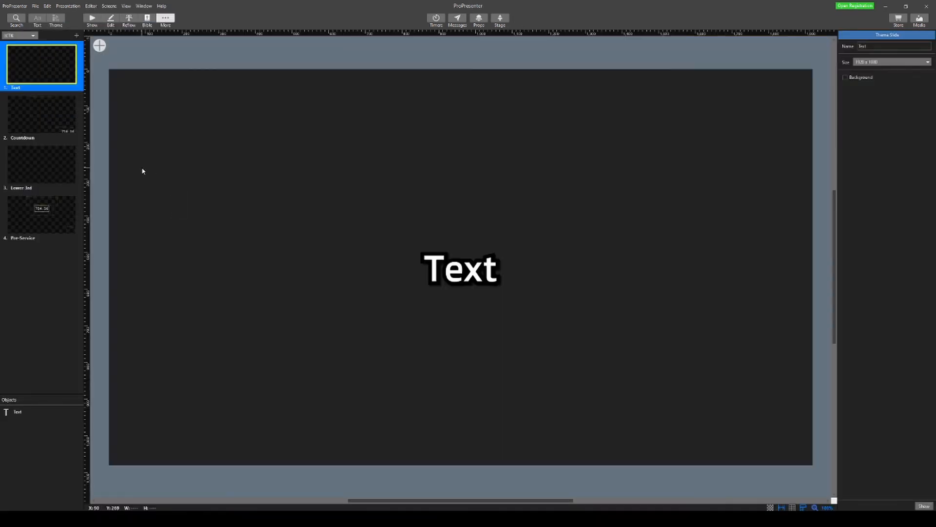
left_click(33, 117)
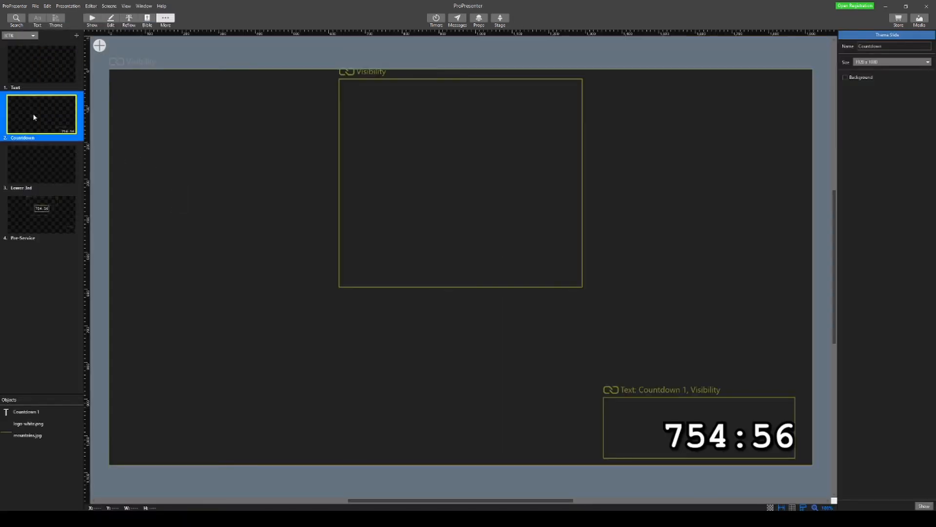
left_click(459, 166)
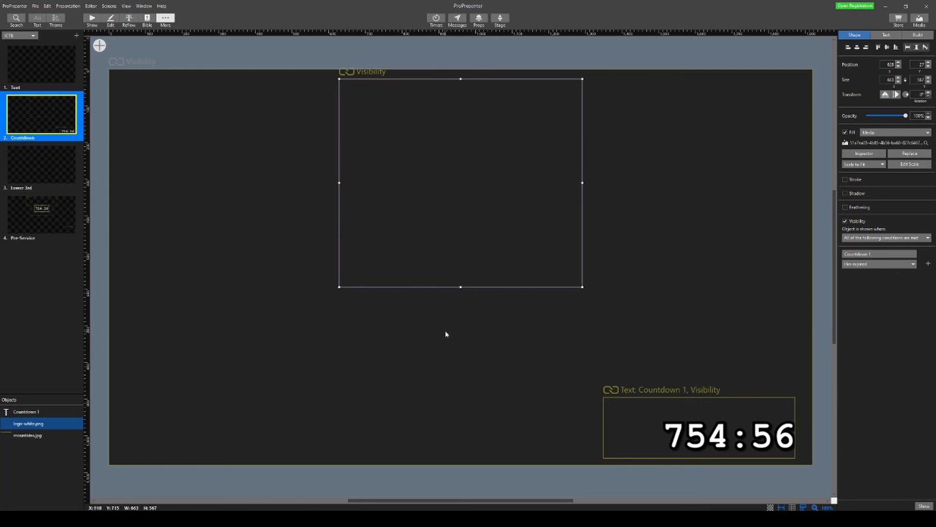
Step: Examine the theme countdown text's visibility, linked text format and color triggers, and return to the show view
left_click(728, 445)
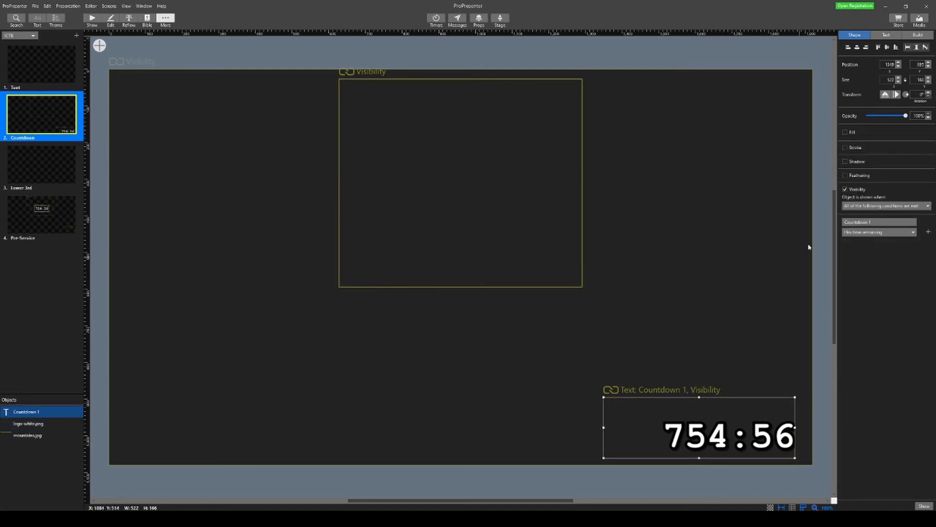
left_click(883, 36)
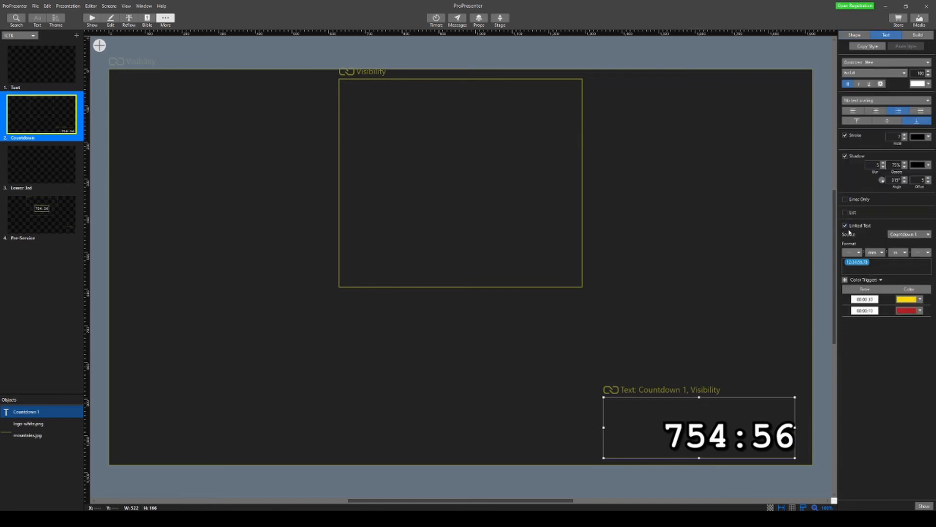
left_click(858, 268)
left_click(719, 249)
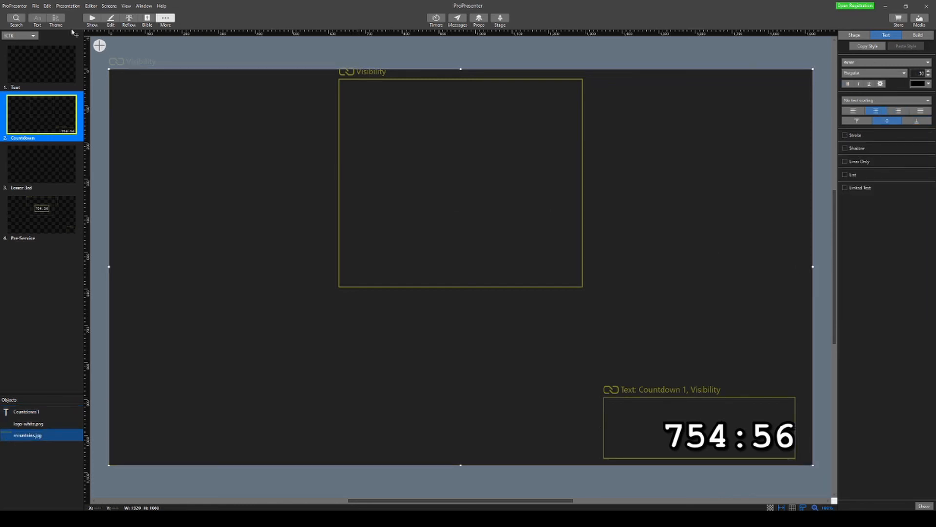
left_click(91, 19)
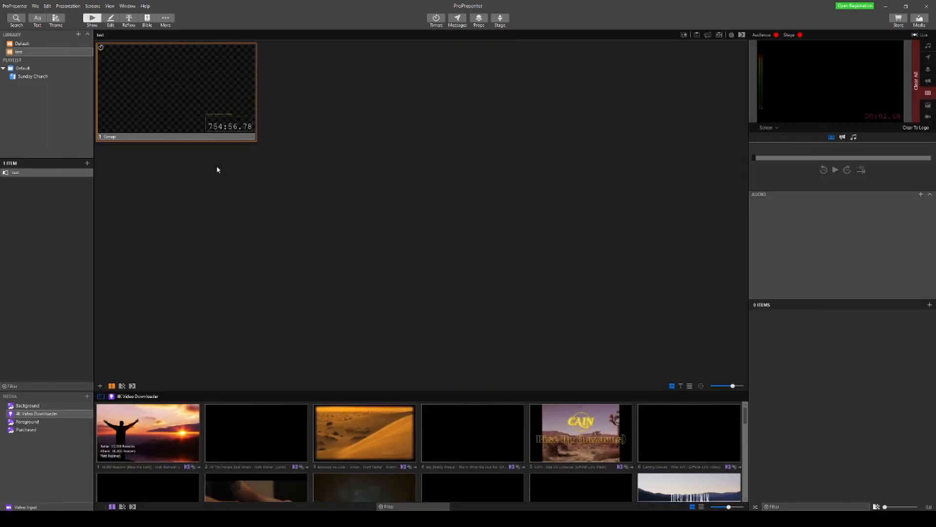
Step: Delete the Countdown 1 text box from the presentation slide and return to the show view
left_click(112, 20)
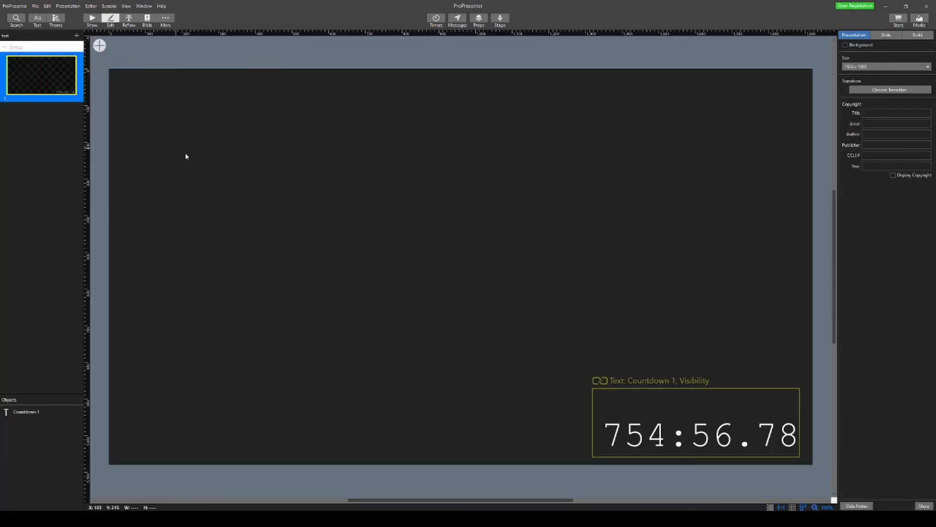
left_click(662, 305)
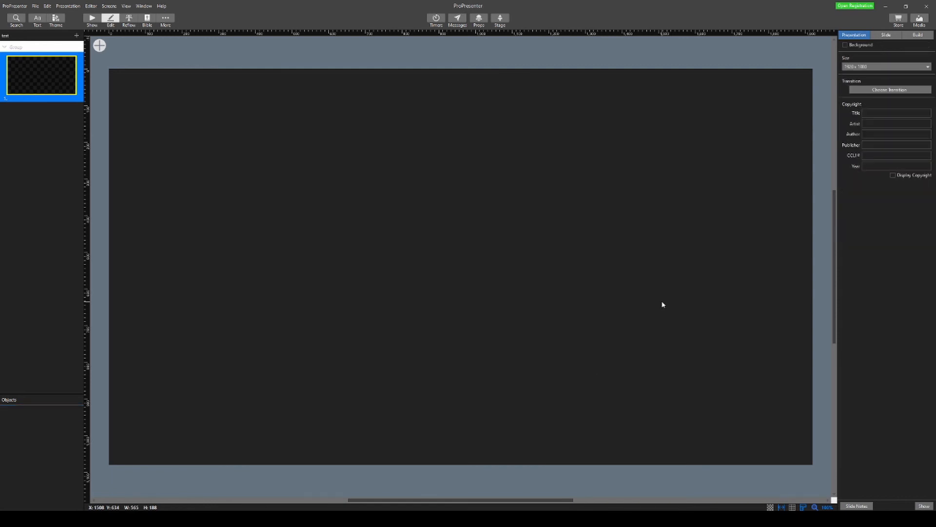
left_click(91, 19)
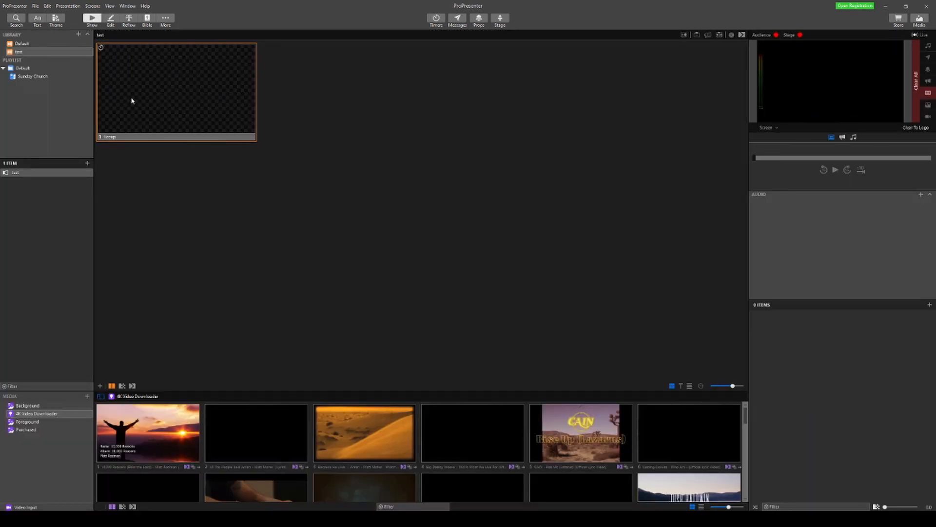
Step: Apply the Countdown layout of the custom theme to the emptied slide
right_click(132, 101)
mouse_move(168, 138)
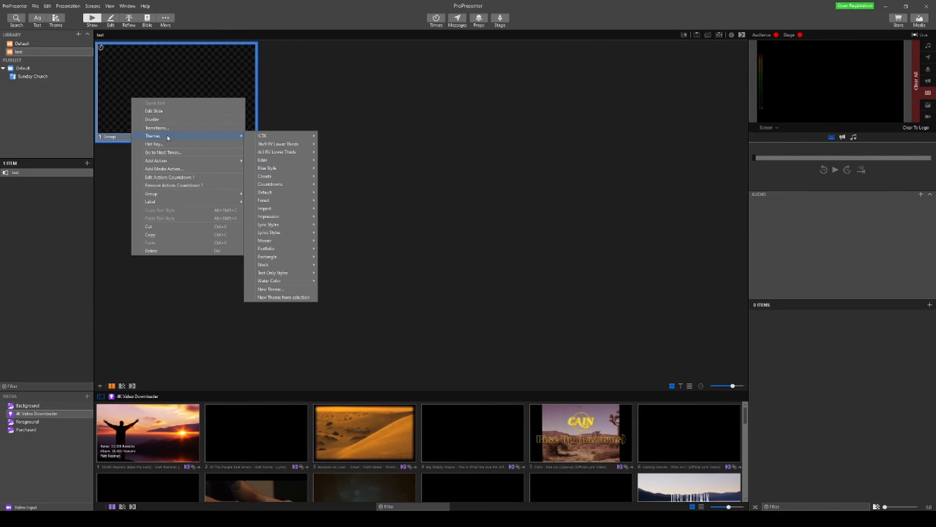
mouse_move(282, 137)
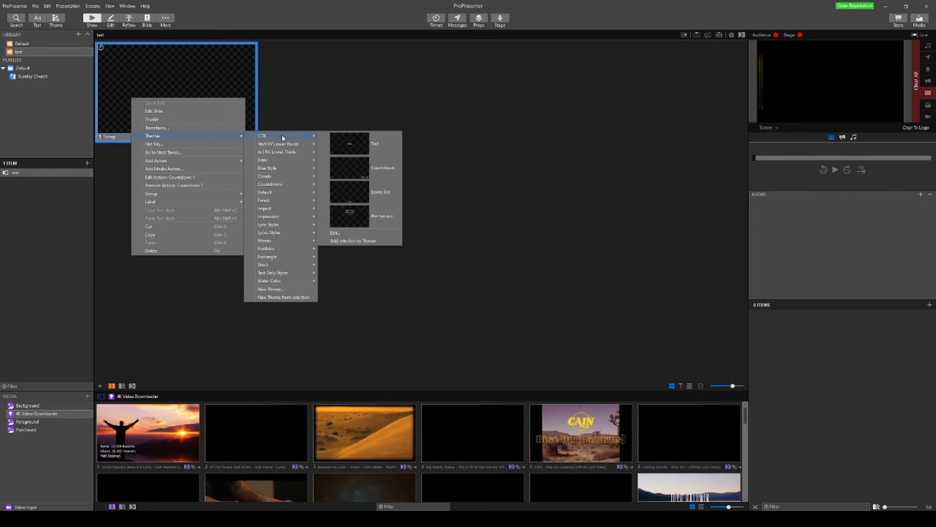
left_click(363, 164)
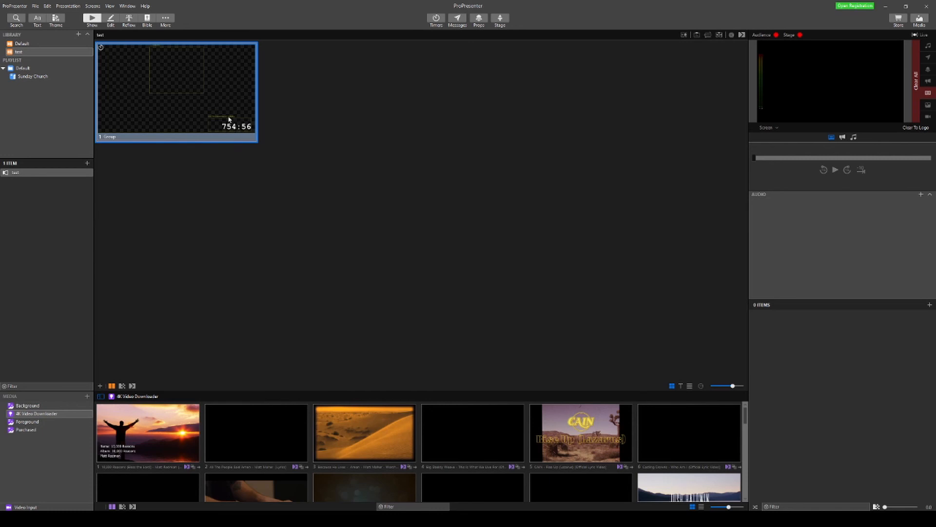
Step: Run the themed slide to test its countdown in the audience preview
left_click(236, 126)
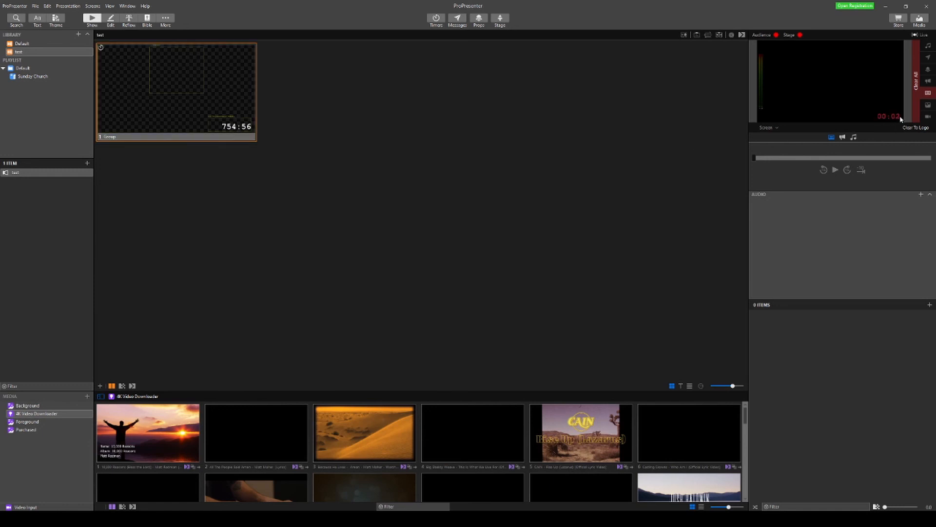
left_click(201, 100)
Step: Edit the slide and delete both the yellow and the red color triggers from its Countdown 1 text
double_click(197, 128)
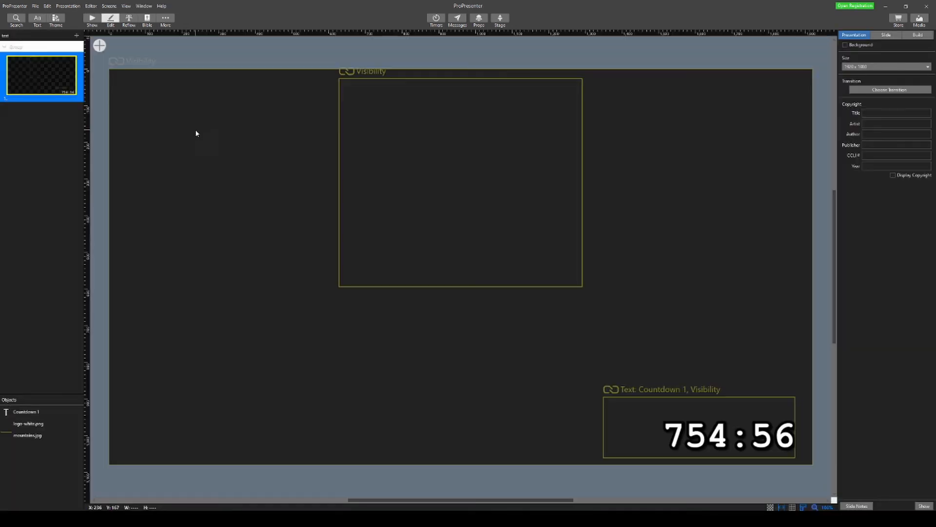
left_click(721, 420)
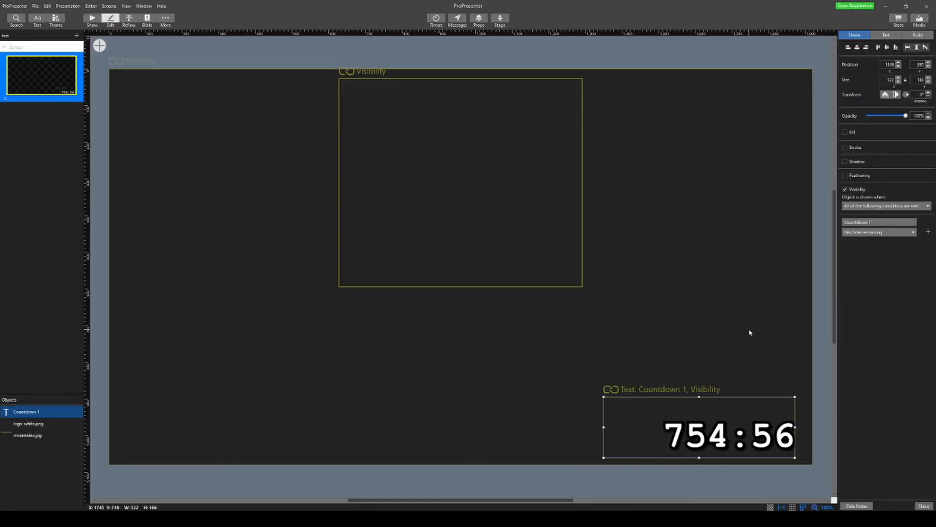
left_click(882, 35)
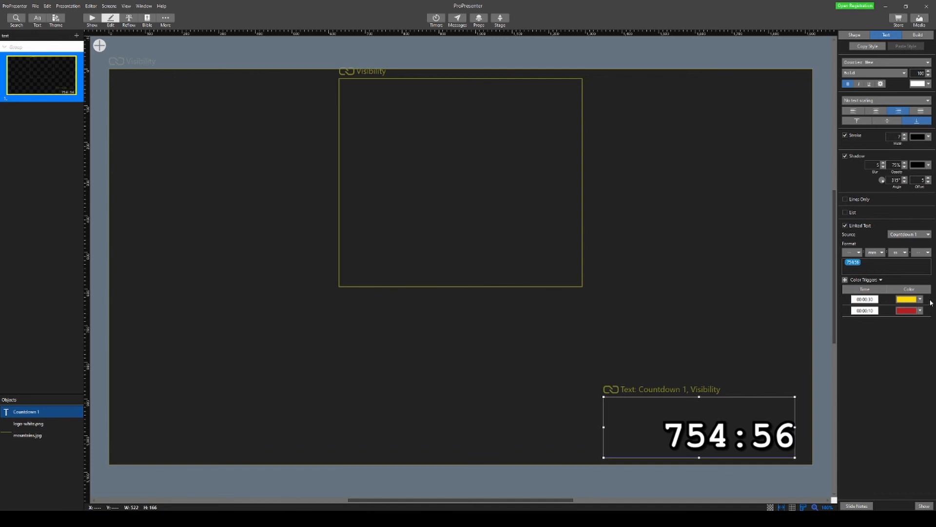
left_click(881, 280)
left_click(894, 274)
right_click(858, 299)
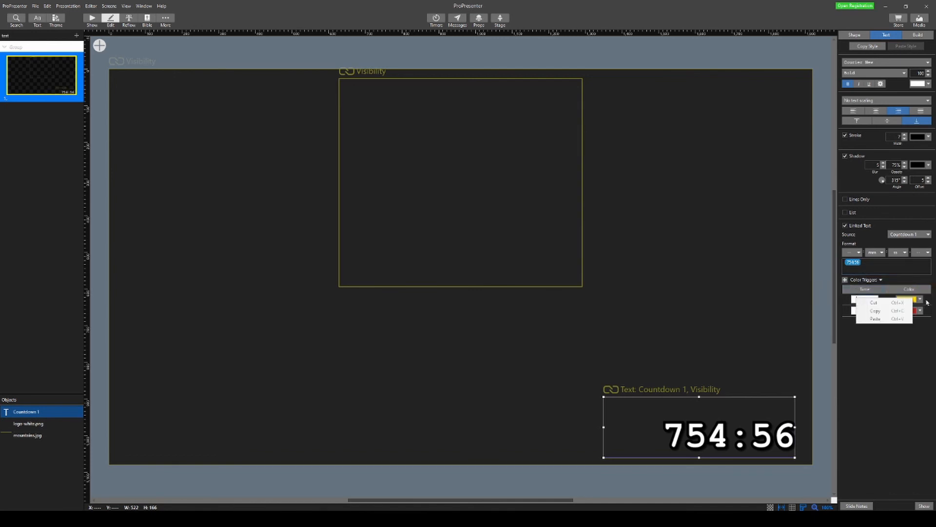
left_click(898, 303)
left_click(928, 303)
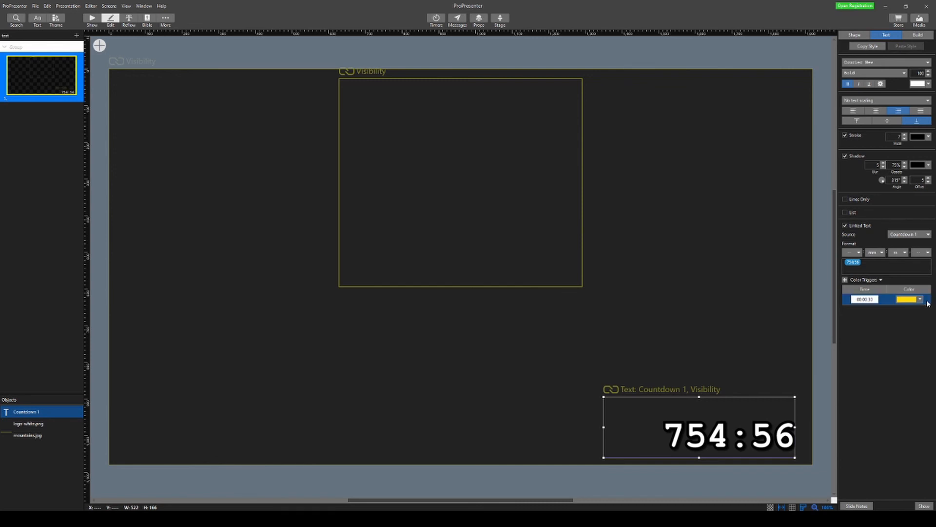
key("Delete")
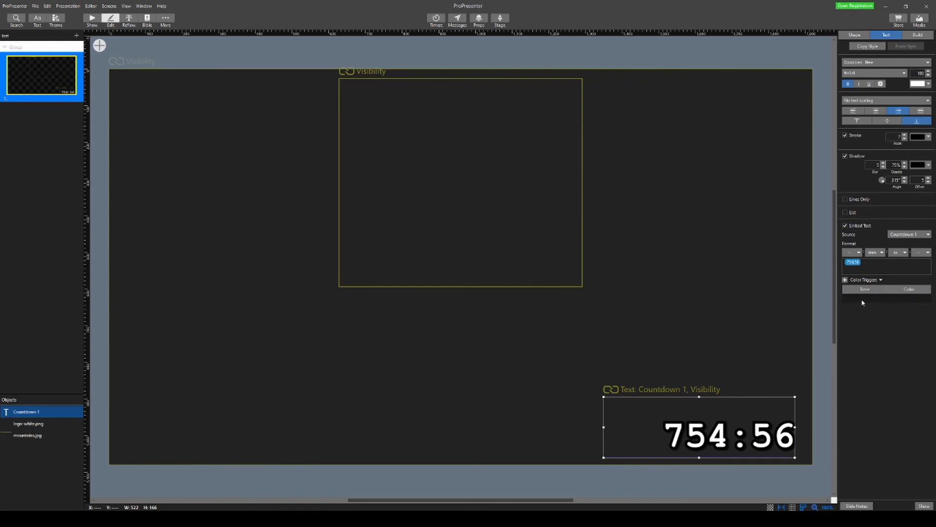
left_click(698, 228)
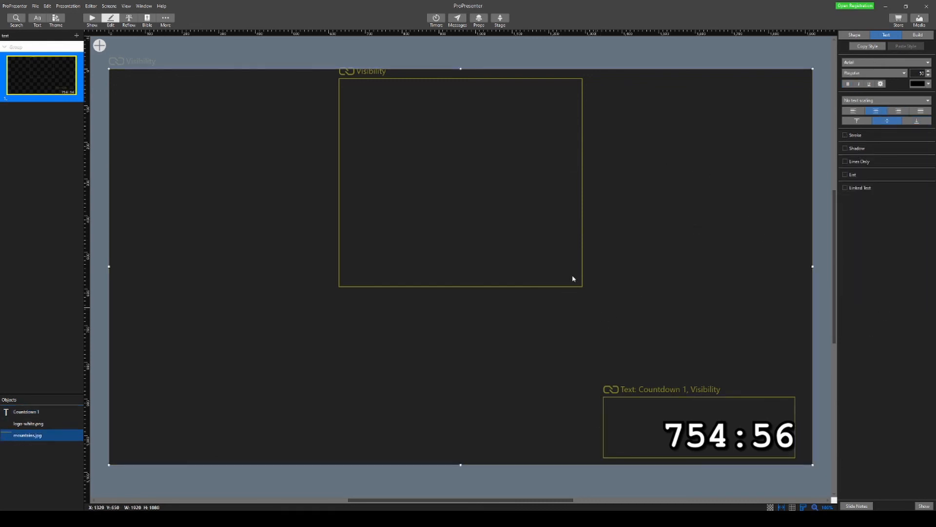
Step: Return to the show view and run the slide to test the countdown without color triggers
left_click(92, 21)
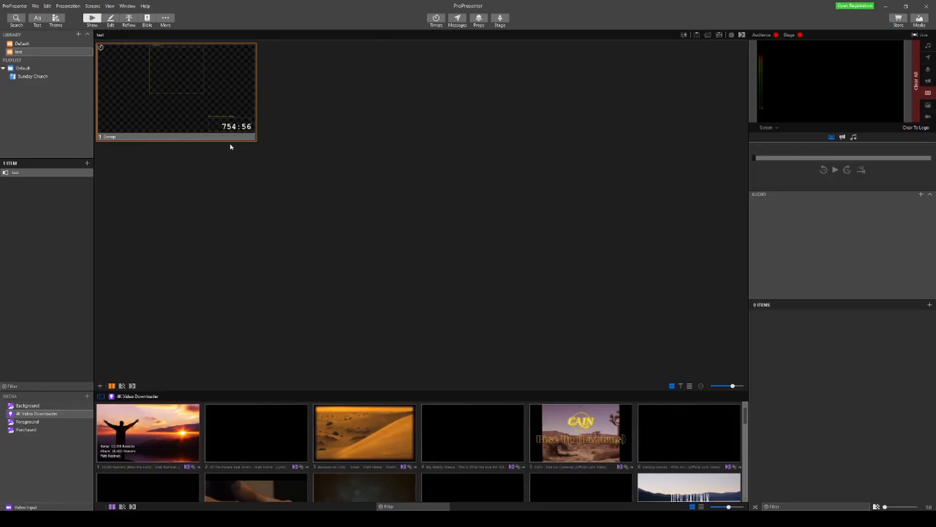
left_click(207, 99)
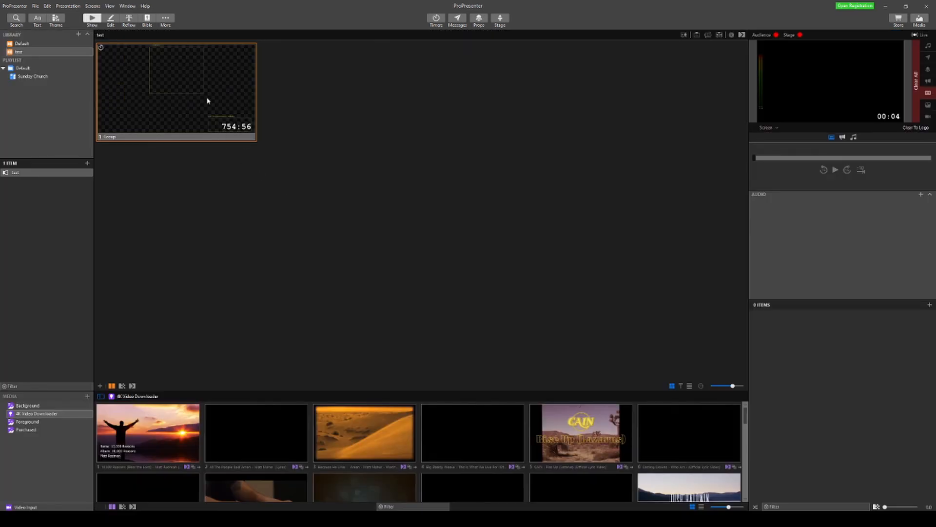